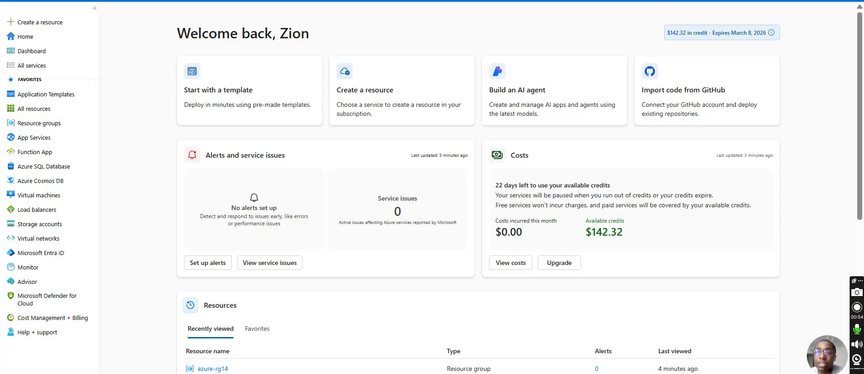
Switch to the Microsoft 365 admin center, set its home page to Simplified view and review the organization's user list.
left_click(658, 1)
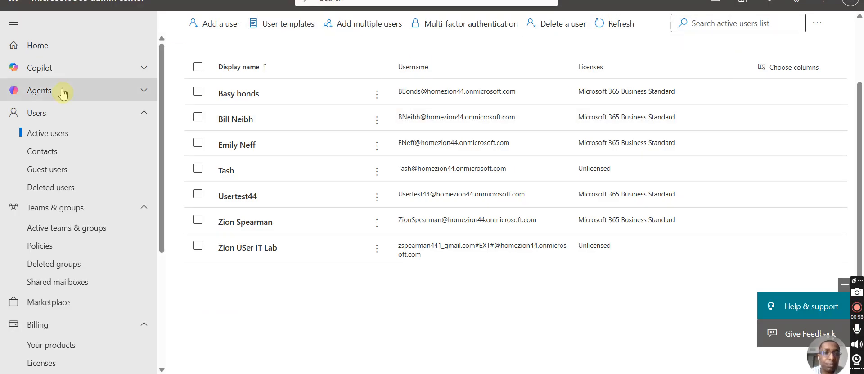
left_click(39, 53)
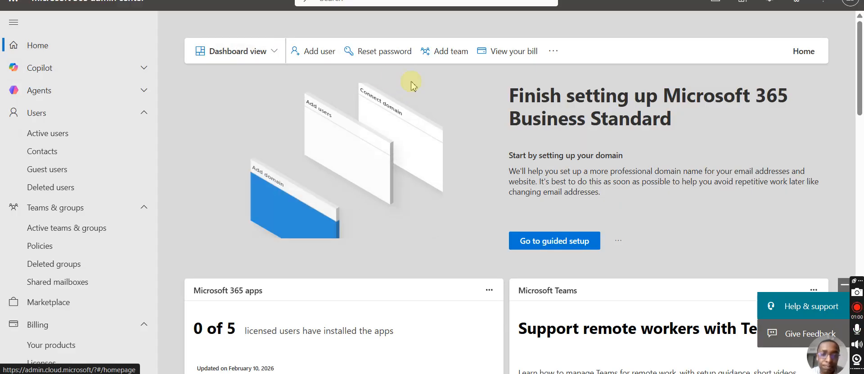
left_click(248, 52)
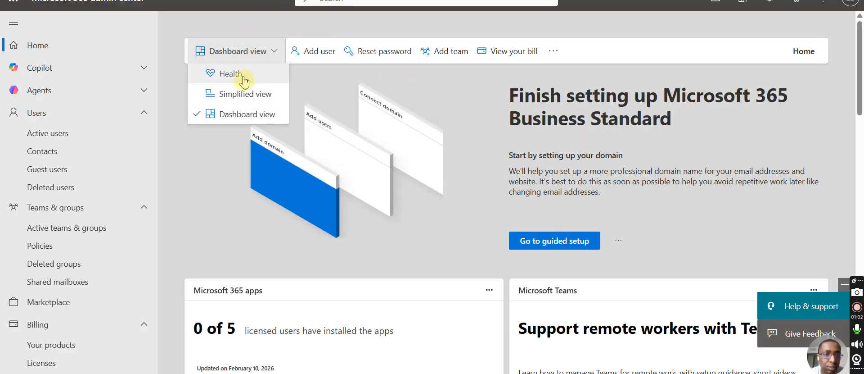
left_click(243, 94)
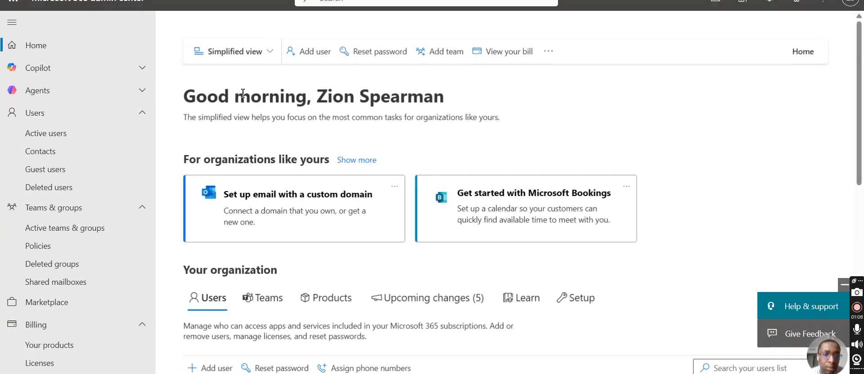
scroll(498, 280, "down", 2)
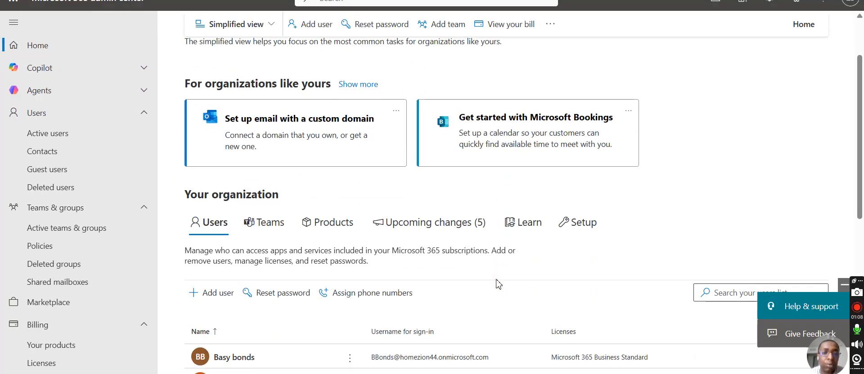
scroll(498, 283, "down", 1)
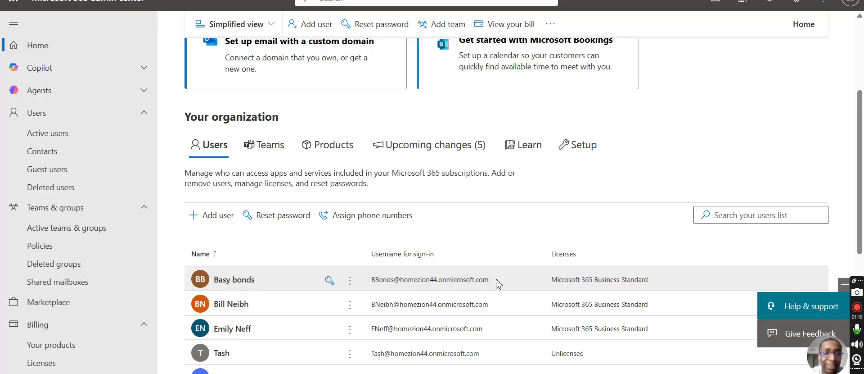
scroll(498, 283, "down", 5)
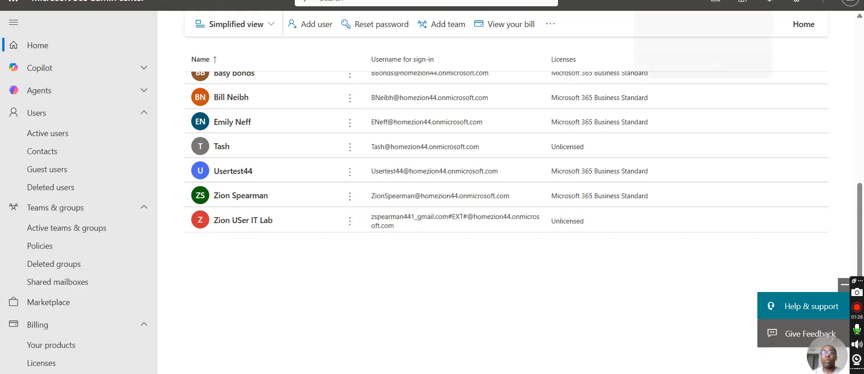
Switch to the Azure portal, search for "users" and open the Users service.
key("ctrl+Tab")
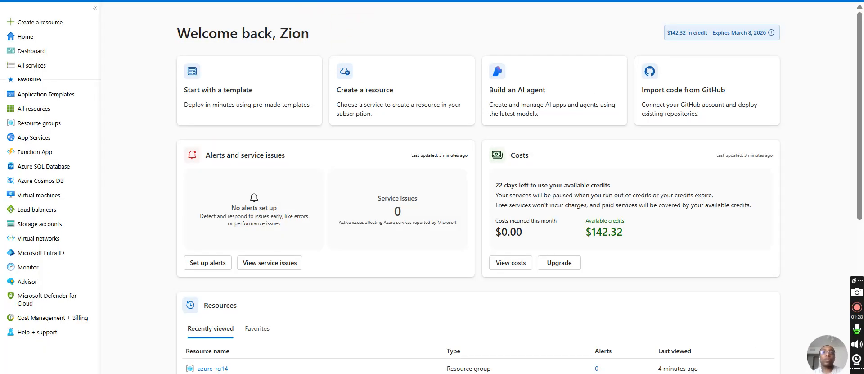
left_click(432, 1)
type("users")
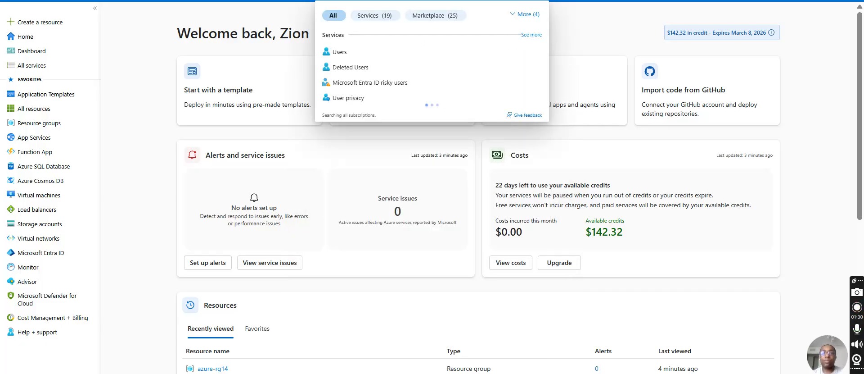
key("Down")
key("Return")
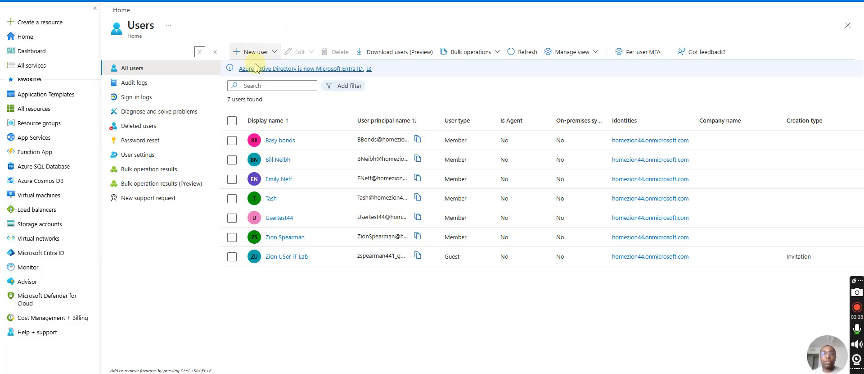
Start creating a new internal user with the user principal name az104-user1 and the display name az104user1.
left_click(245, 52)
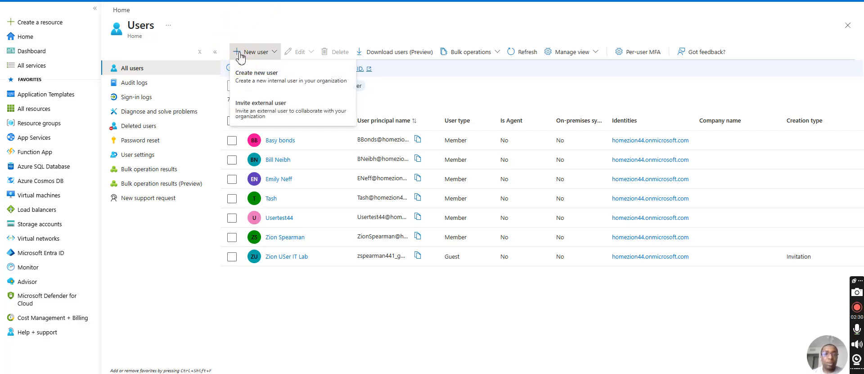
left_click(246, 71)
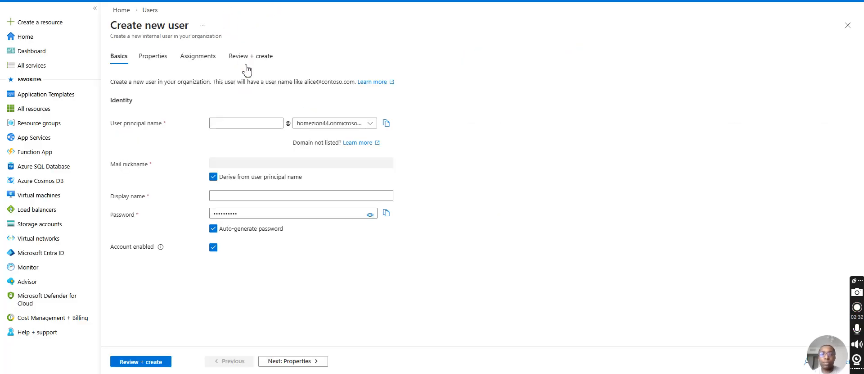
left_click(215, 123)
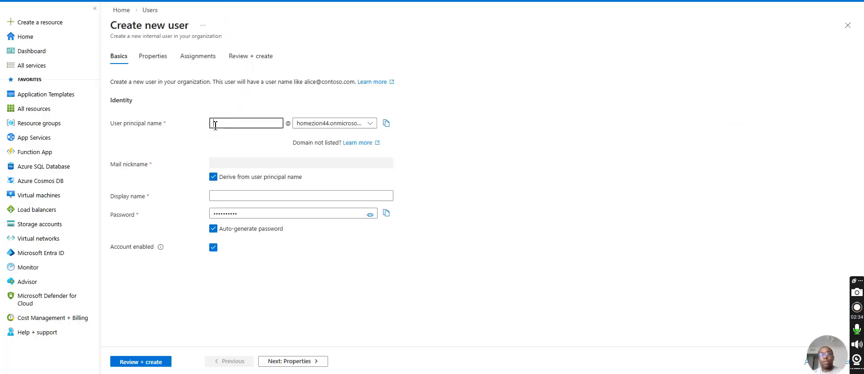
type("az120")
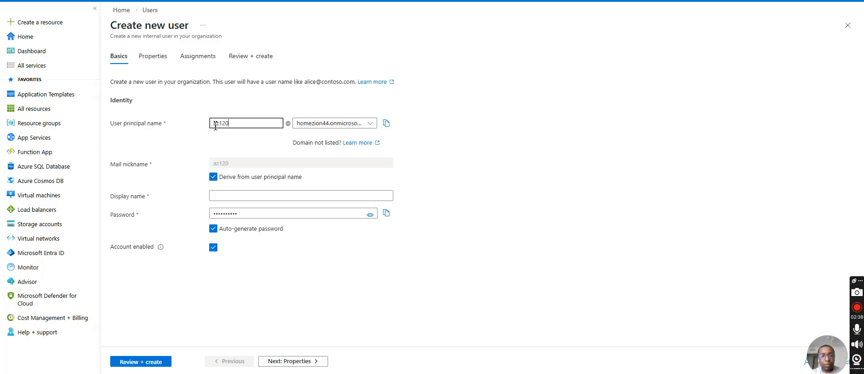
key("BackSpace")
key("BackSpace")
type("04")
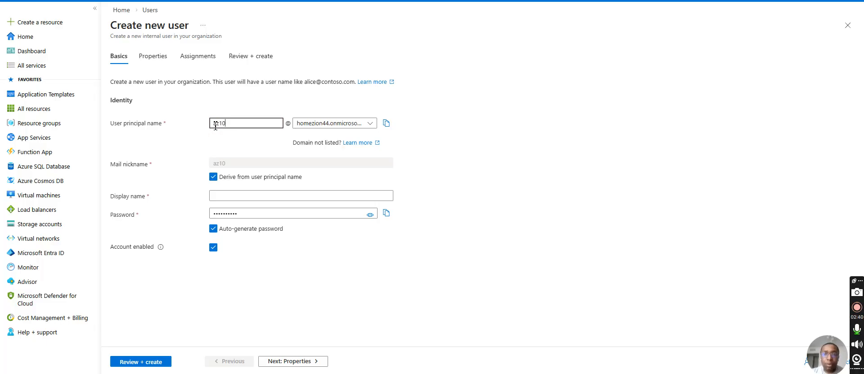
type("-user1")
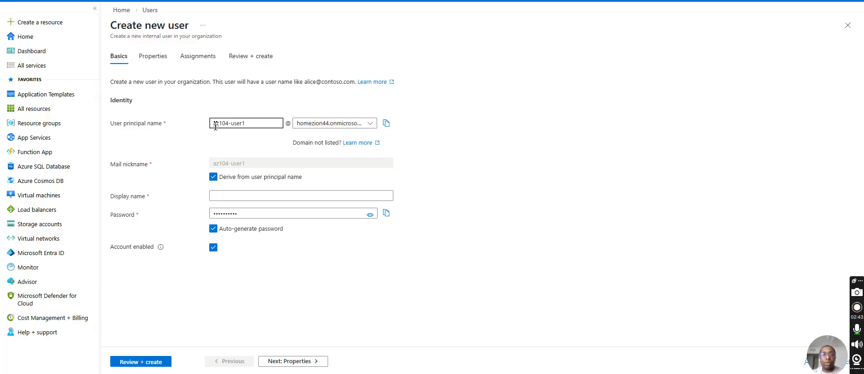
left_click(450, 155)
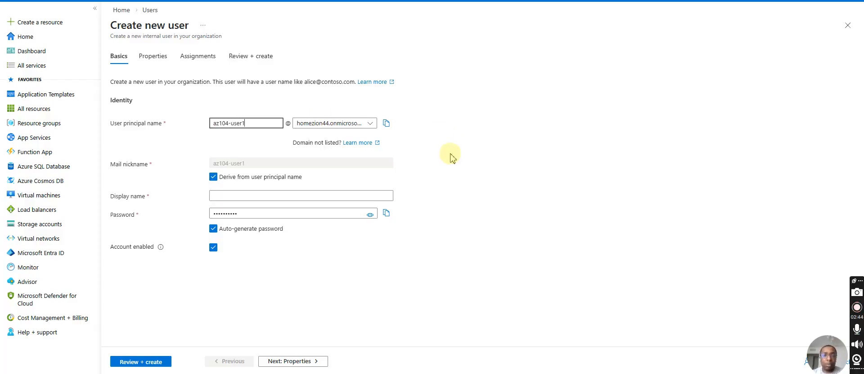
left_click(367, 194)
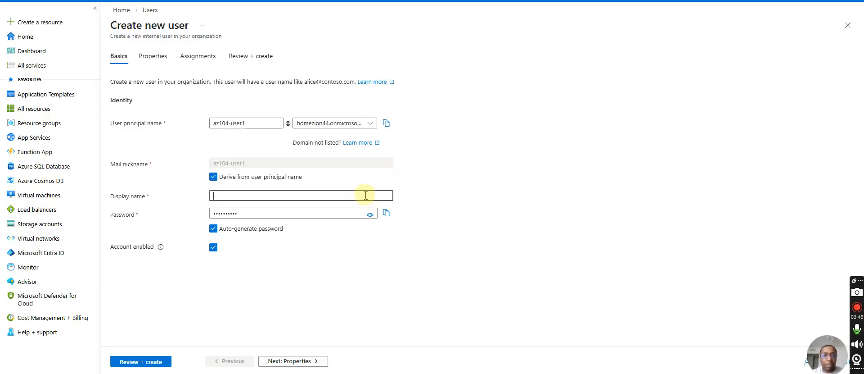
type("az104user1")
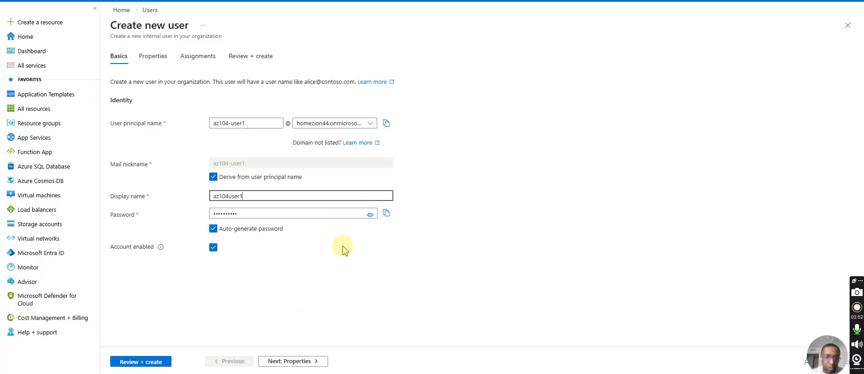
In the new user's properties, set the first name to Az and the last name to 104.
left_click(160, 68)
left_click(221, 99)
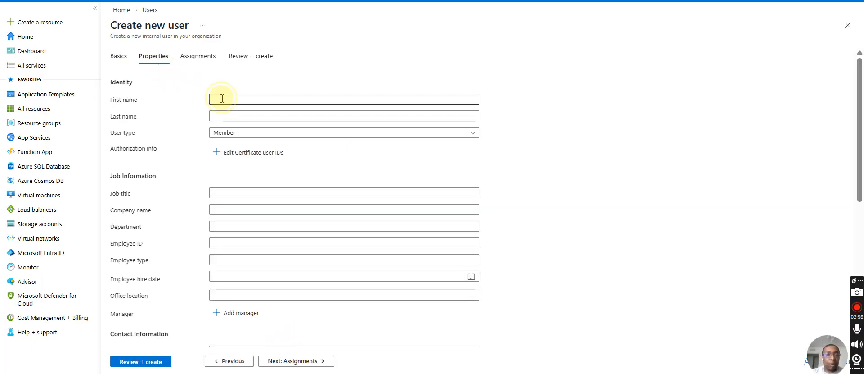
type("Az")
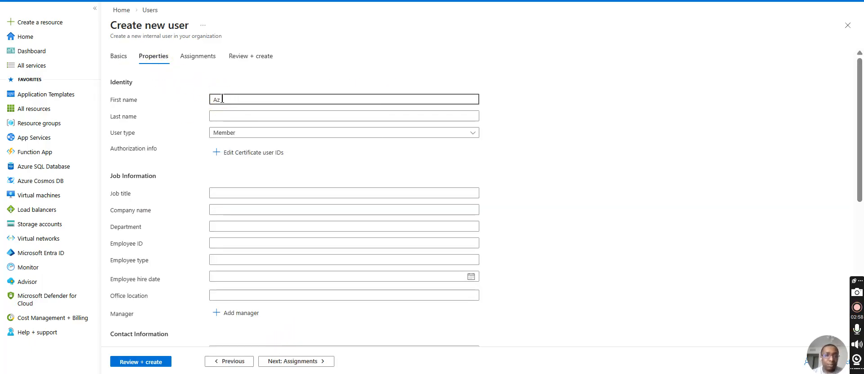
left_click(220, 114)
type("104")
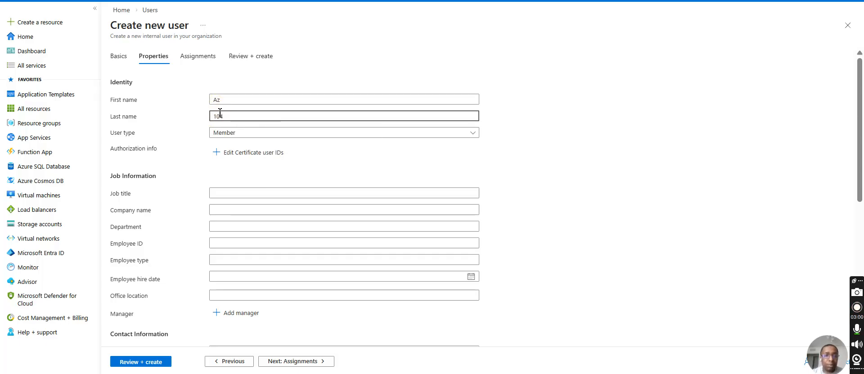
scroll(301, 288, "down", 6)
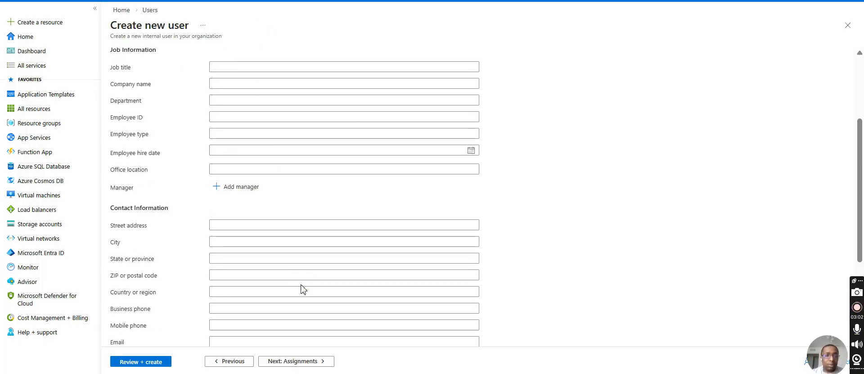
Create the user without any group or role assignments and refresh the list of all users.
left_click(300, 360)
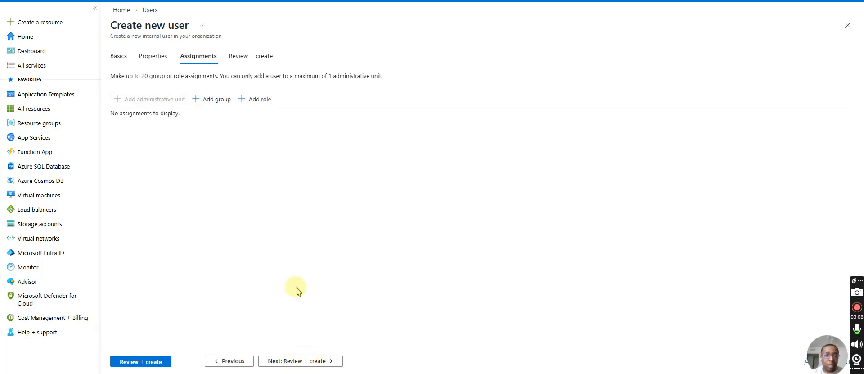
left_click(290, 361)
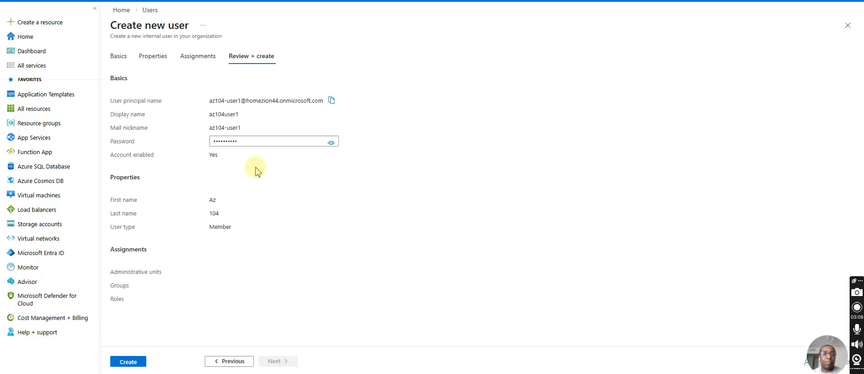
left_click(129, 363)
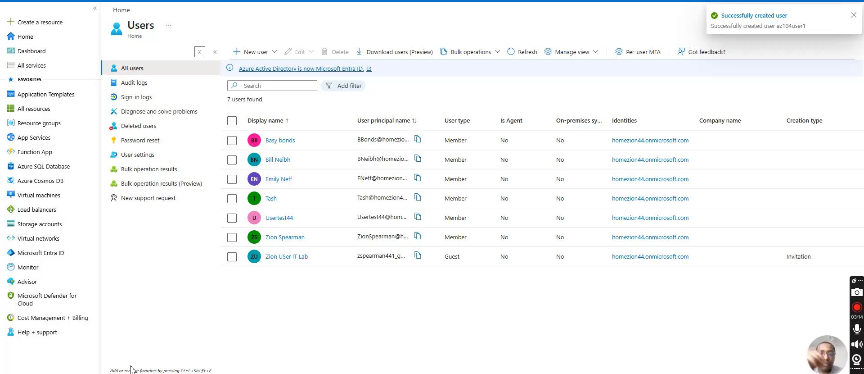
left_click(538, 52)
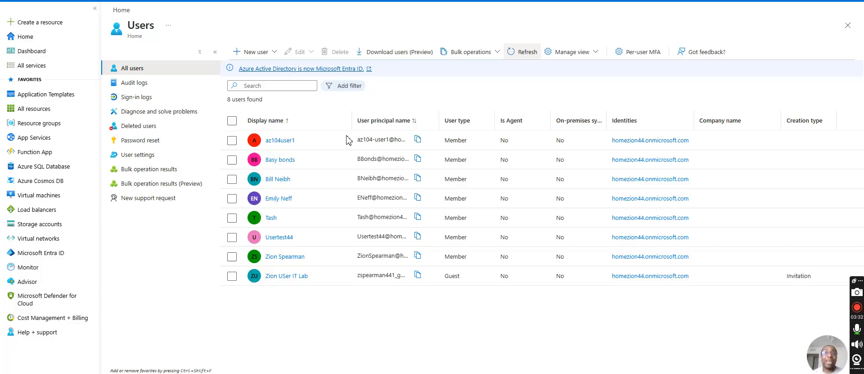
Search the portal for "group" and open the Groups service.
left_click(473, 1)
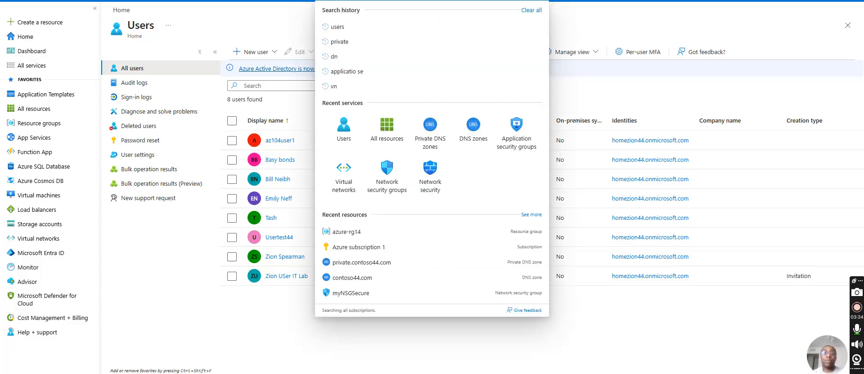
type("h")
key("BackSpace")
type("group")
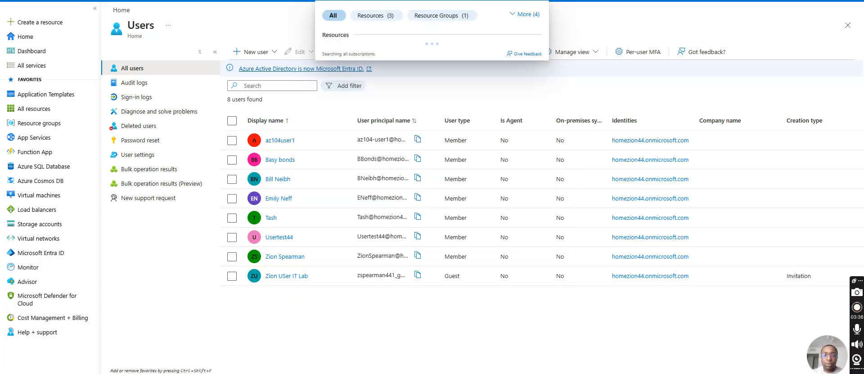
left_click(405, 52)
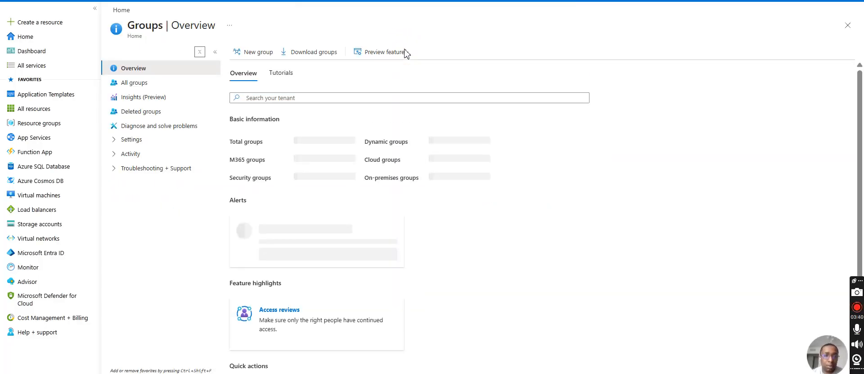
Create a new group of type Security named IT Lab Admins.
left_click(258, 53)
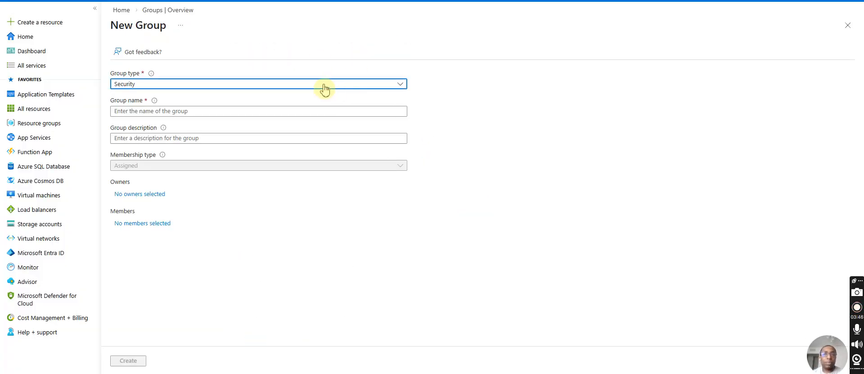
left_click(293, 119)
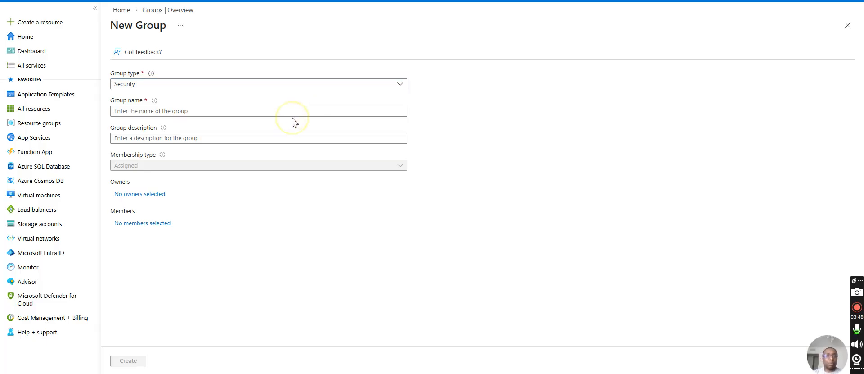
left_click(292, 111)
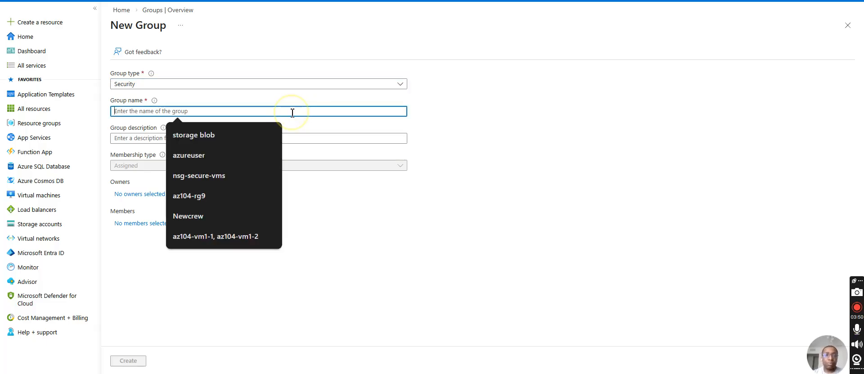
type("It")
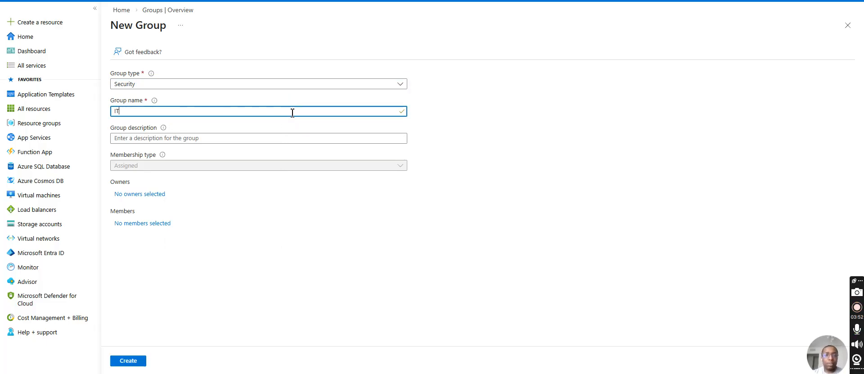
type(" Lab Admins")
left_click(140, 360)
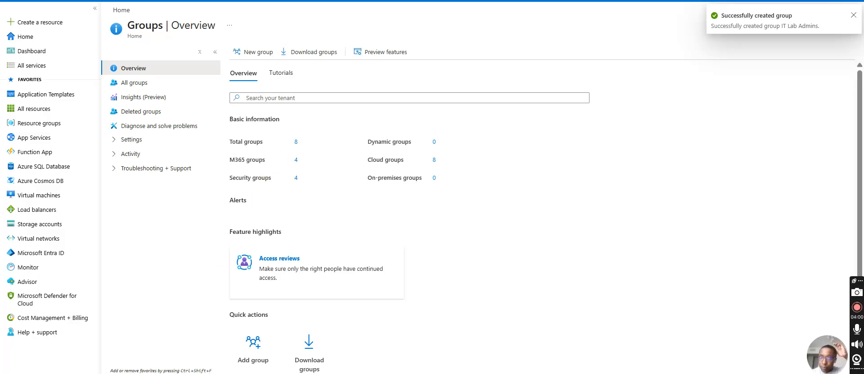
From the list of all groups, create a Security group named IT real lab admins and refresh the list.
left_click(179, 81)
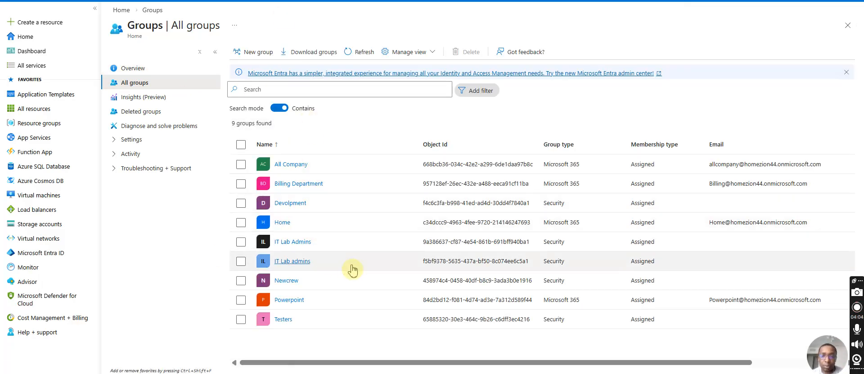
left_click(248, 52)
left_click(210, 111)
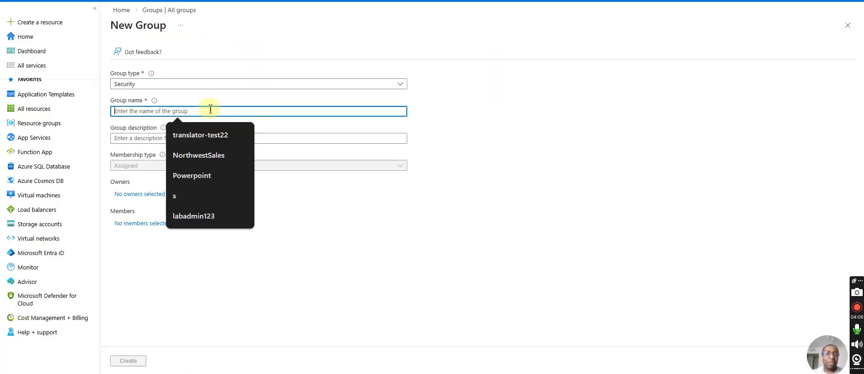
type("IT")
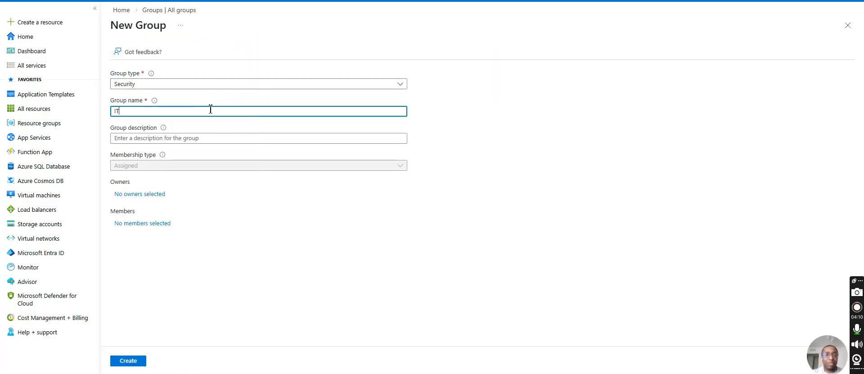
type(" real lab admins")
left_click(128, 361)
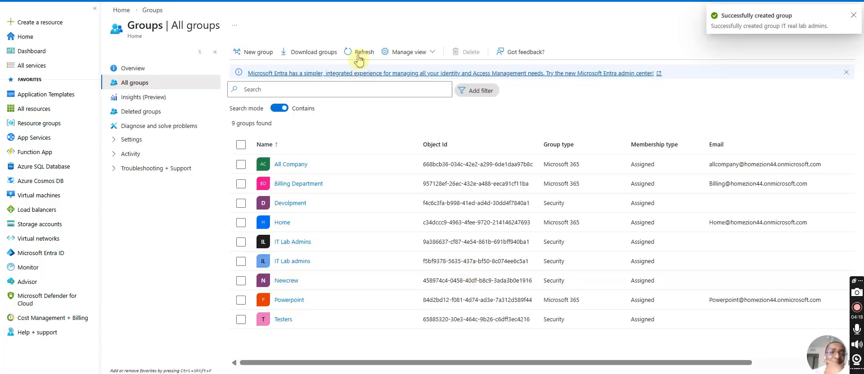
left_click(353, 57)
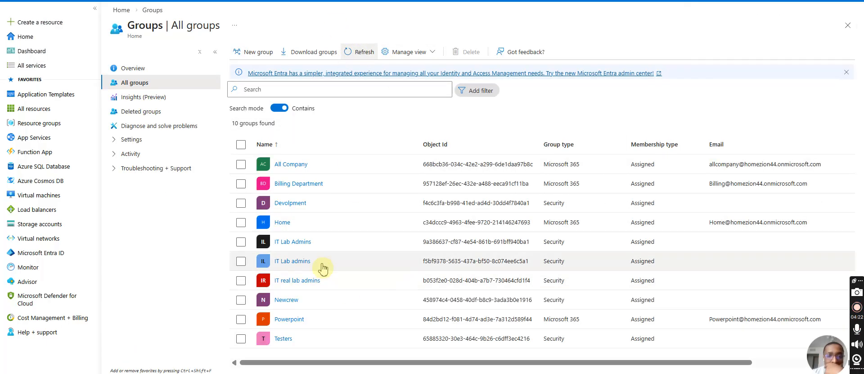
Open the IT real lab admins group, view its roles and administrators, and expand its activity options.
left_click(303, 281)
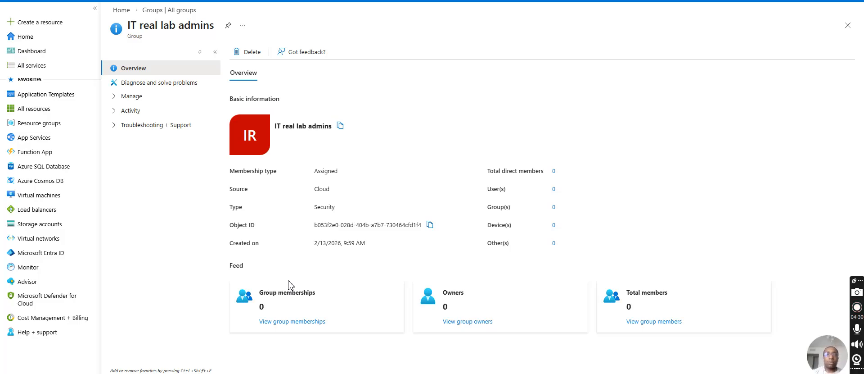
left_click(116, 96)
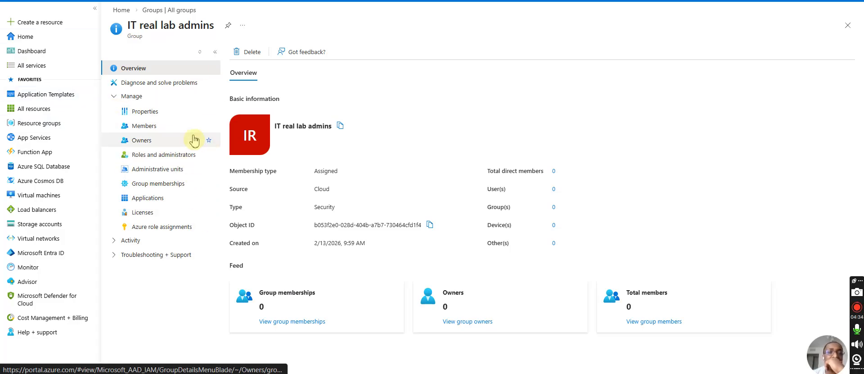
left_click(189, 158)
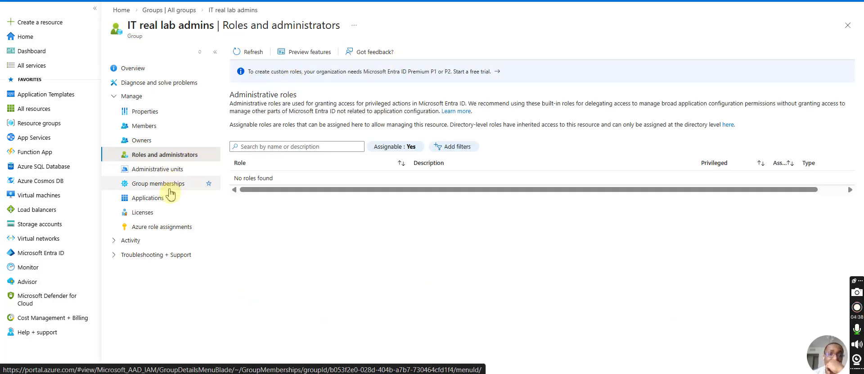
left_click(157, 240)
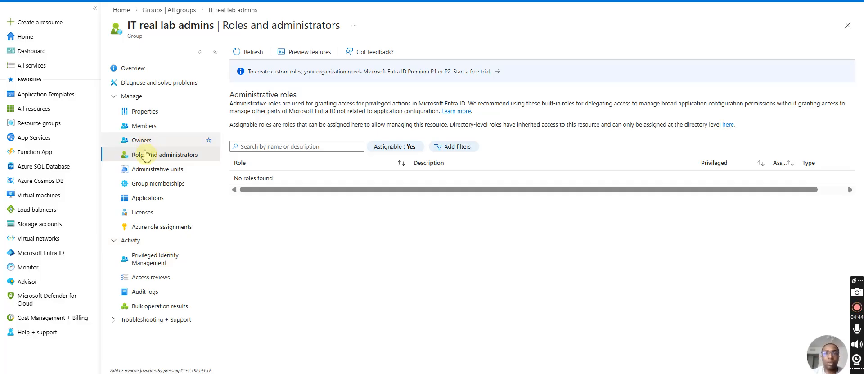
Add az104user1 as a direct member of the IT real lab admins group and refresh the member list.
left_click(155, 111)
left_click(149, 126)
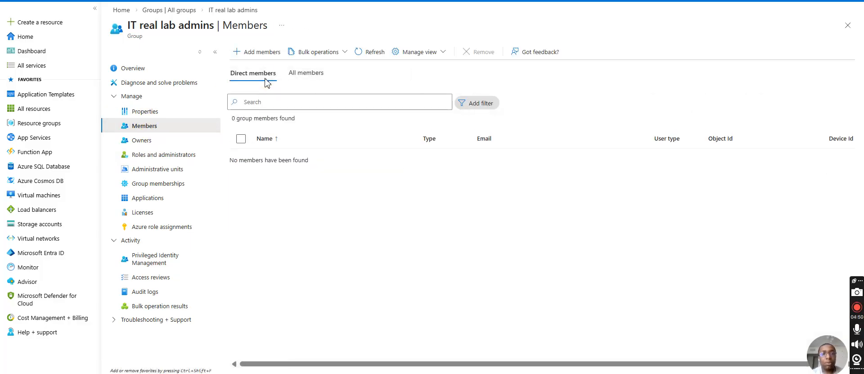
left_click(257, 52)
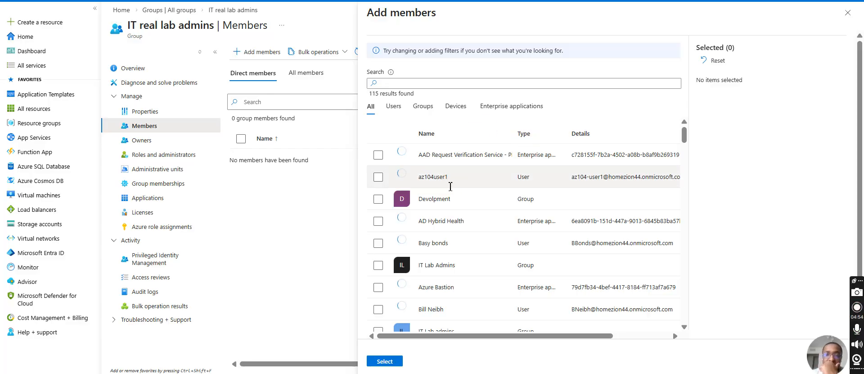
left_click(378, 178)
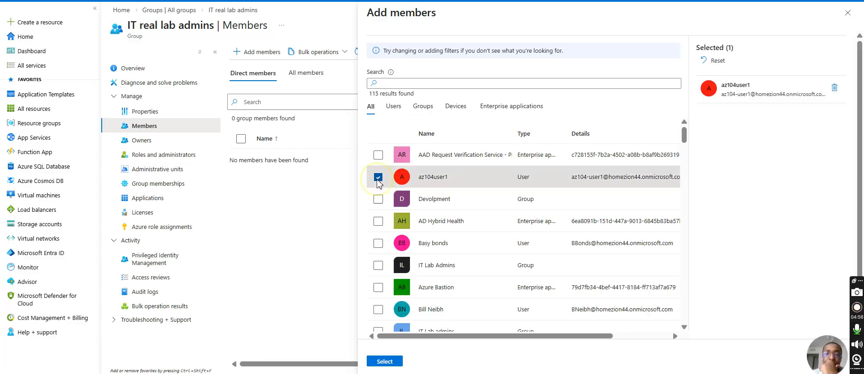
left_click(392, 363)
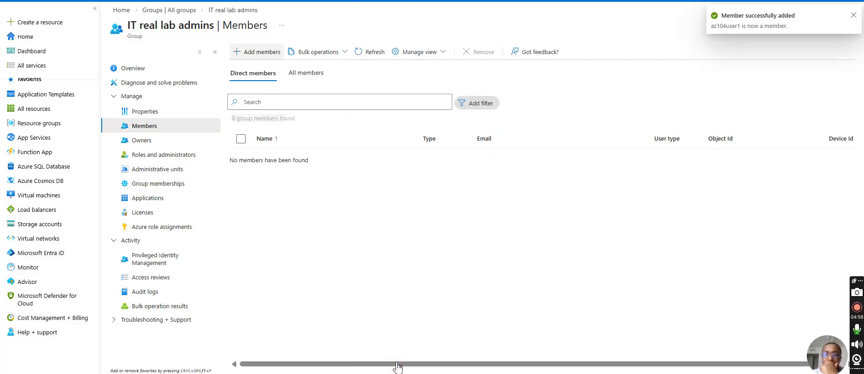
left_click(380, 54)
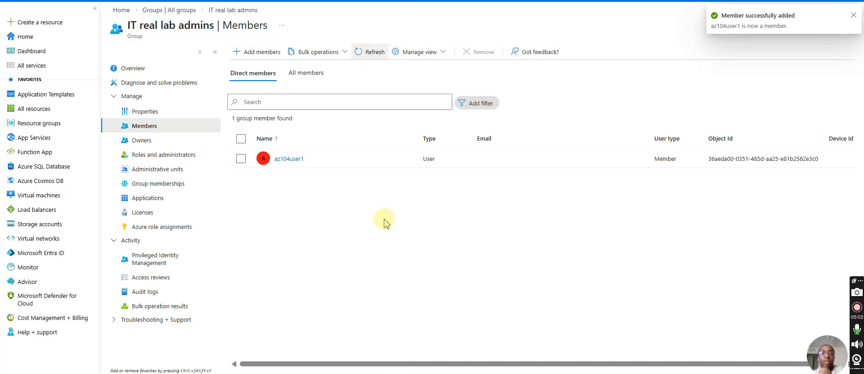
left_click(257, 52)
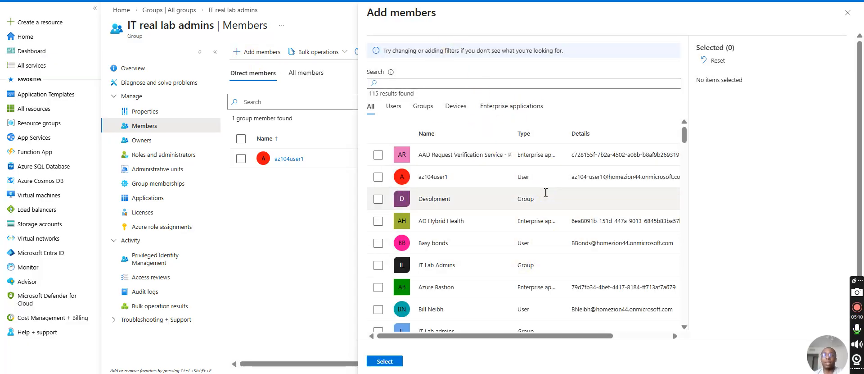
left_click(848, 13)
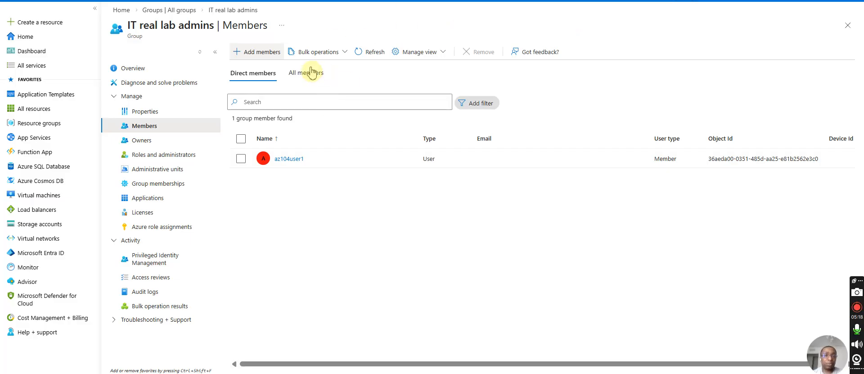
left_click(848, 25)
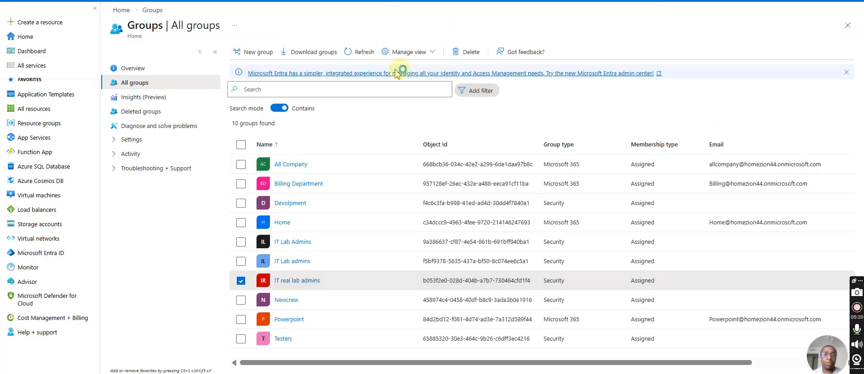
Search the portal for "resource g" and open the Resource groups service.
left_click(433, 1)
type("reso")
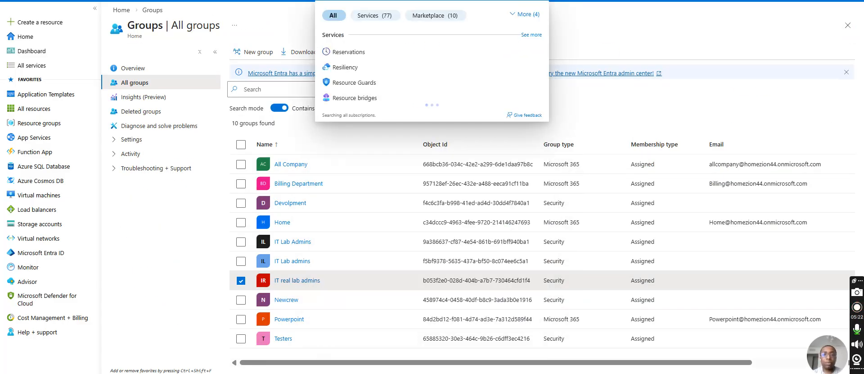
type("urce g")
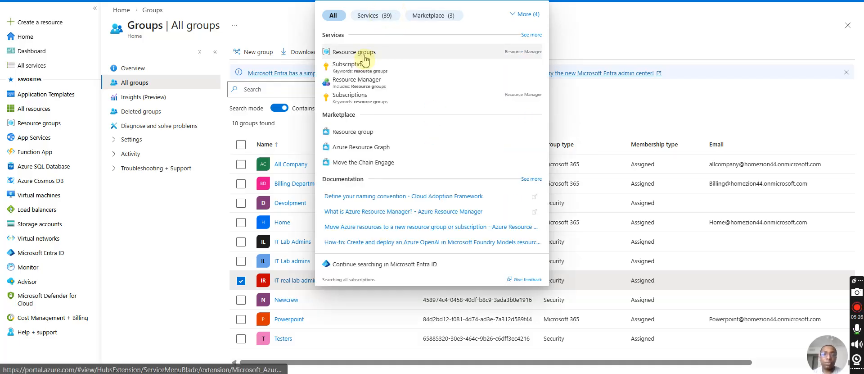
left_click(364, 58)
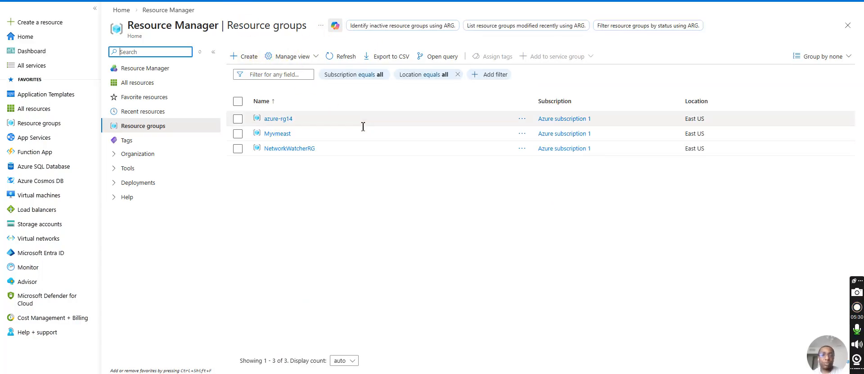
Start a new resource group in Azure subscription 1 and name it rg-az104-rbac44, keeping the East US region.
left_click(243, 57)
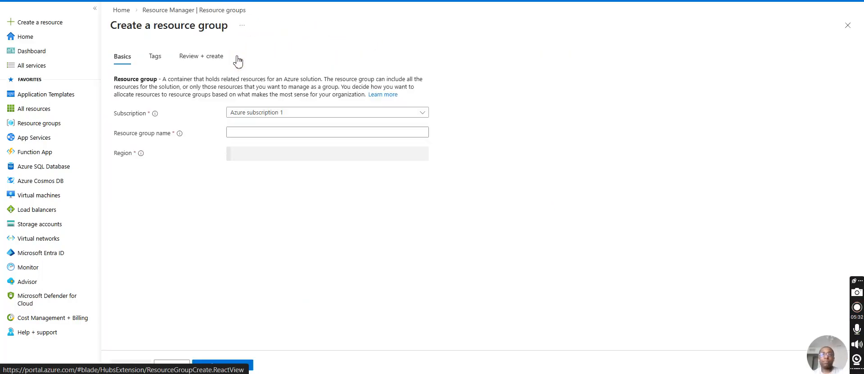
left_click(261, 130)
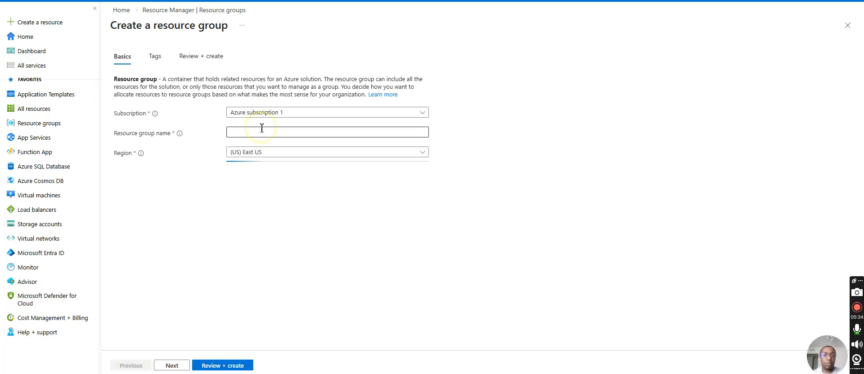
left_click(221, 132)
type("R")
key("BackSpace")
type("rg-az104-")
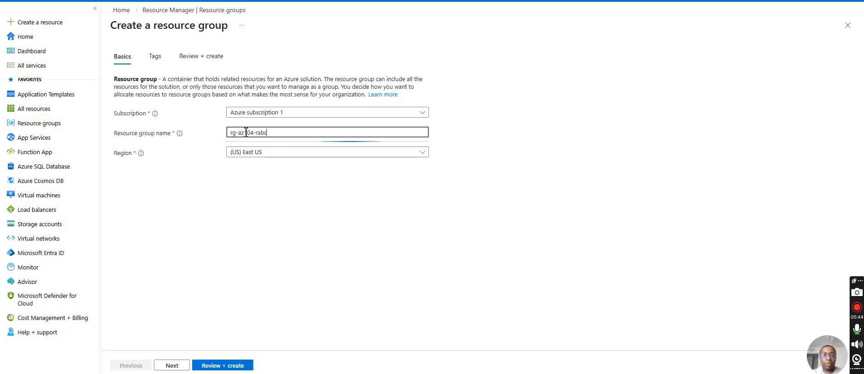
type("rbac44")
left_click(343, 271)
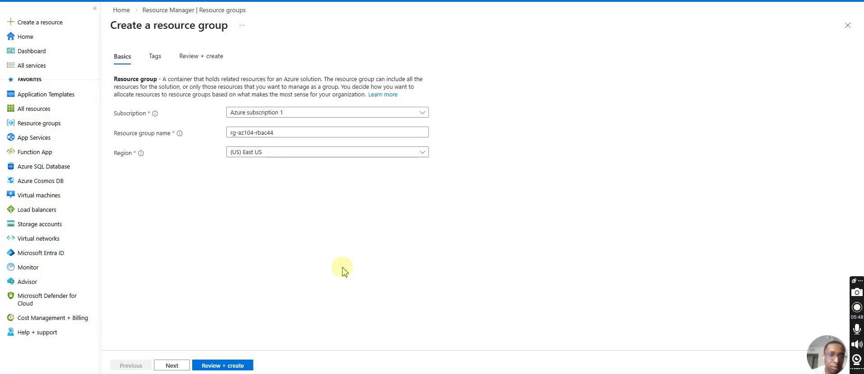
Review and create the rg-az104-rbac44 resource group, then refresh the resource groups list.
left_click(217, 366)
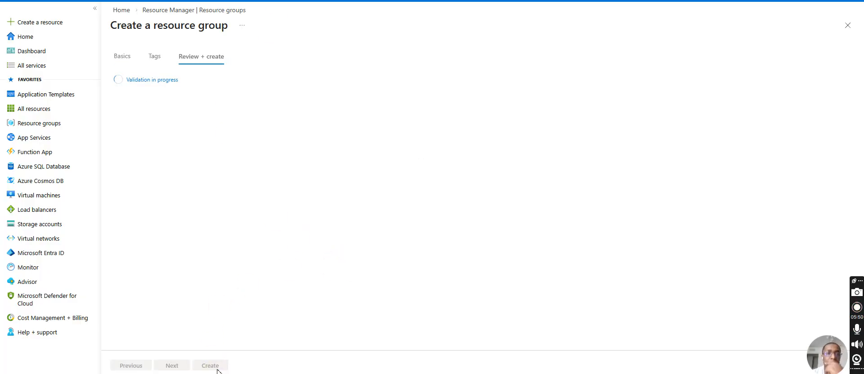
left_click(219, 367)
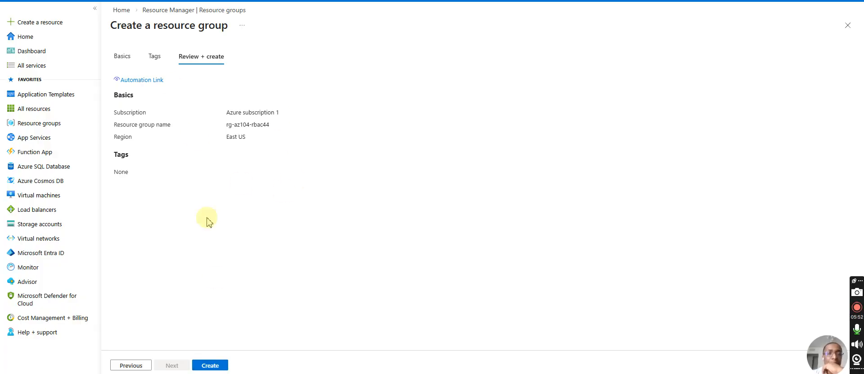
left_click(217, 367)
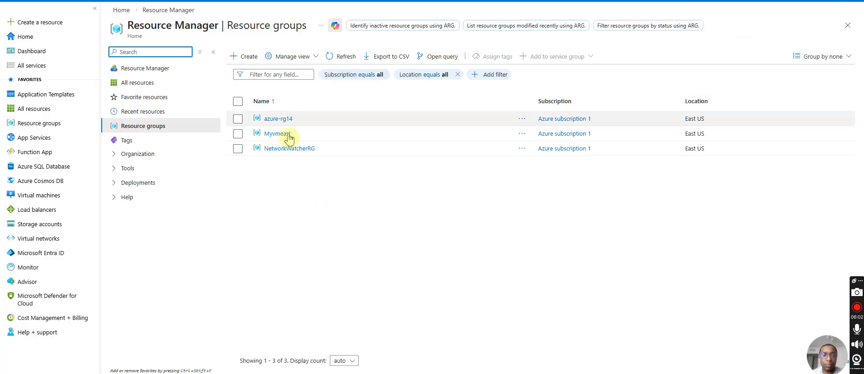
left_click(342, 58)
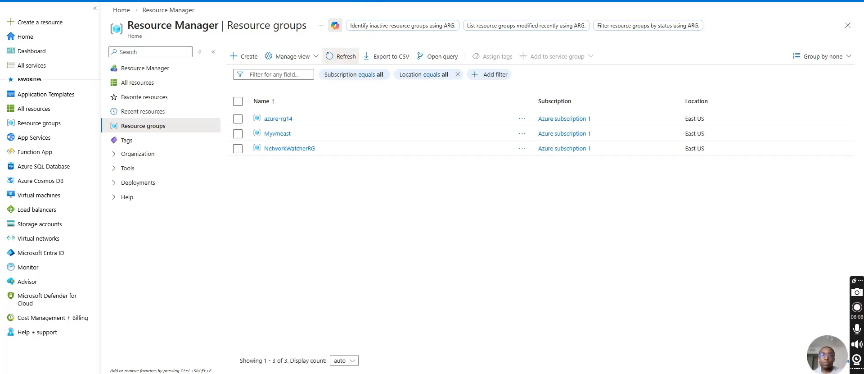
left_click(335, 56)
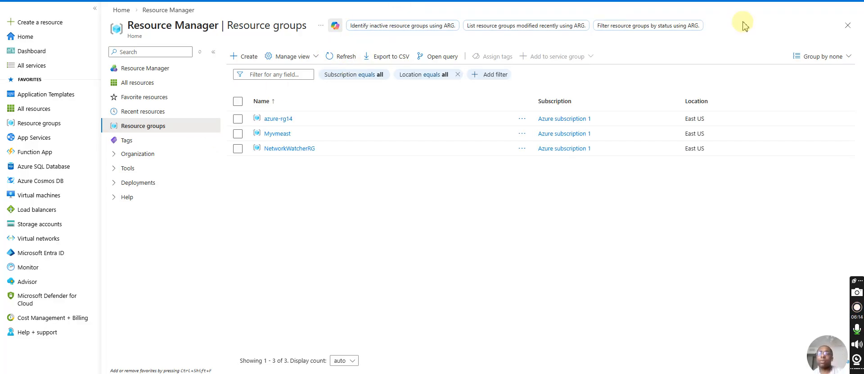
Close the resource groups list and reopen the Resource groups service through the portal search.
left_click(848, 25)
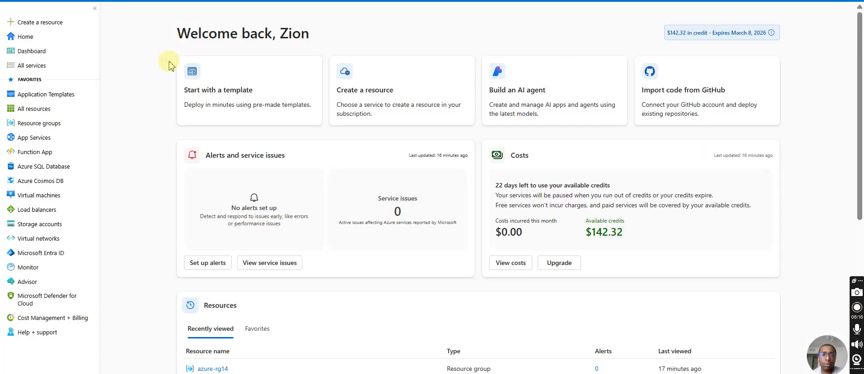
left_click(349, 1)
type("re")
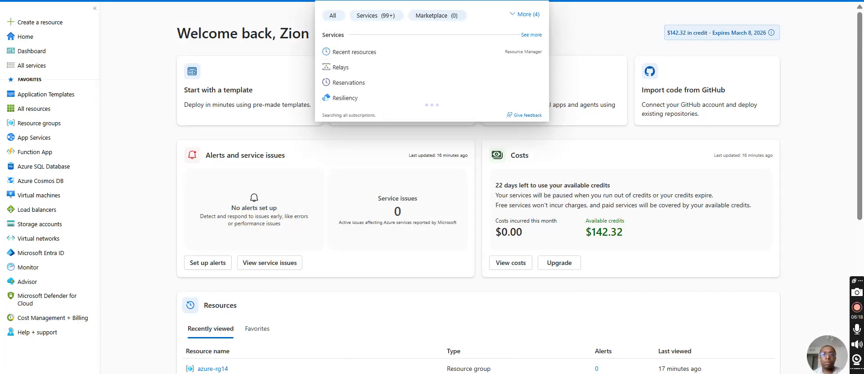
key("BackSpace")
key("BackSpace")
left_click(341, 130)
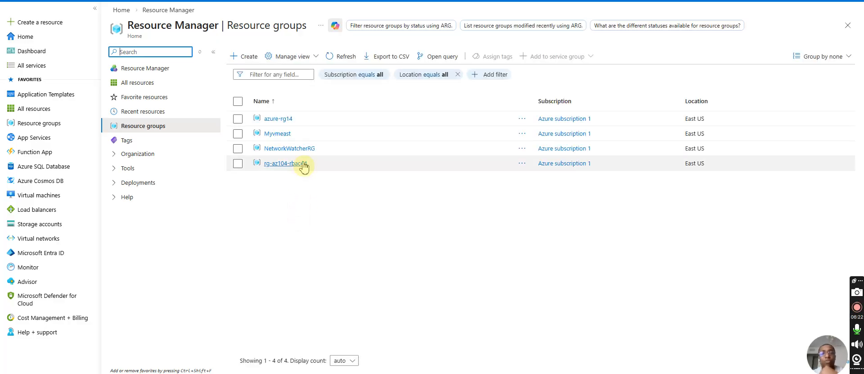
Open the rg-az104-rbac44 resource group, expand its settings, and open the Marketplace to create a resource inside it.
left_click(303, 163)
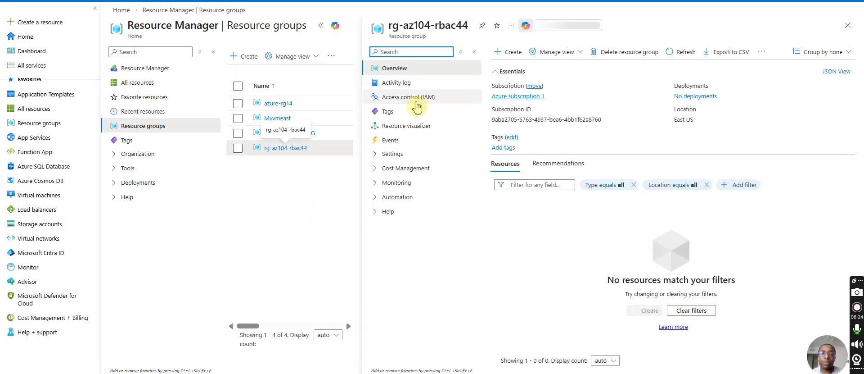
left_click(413, 155)
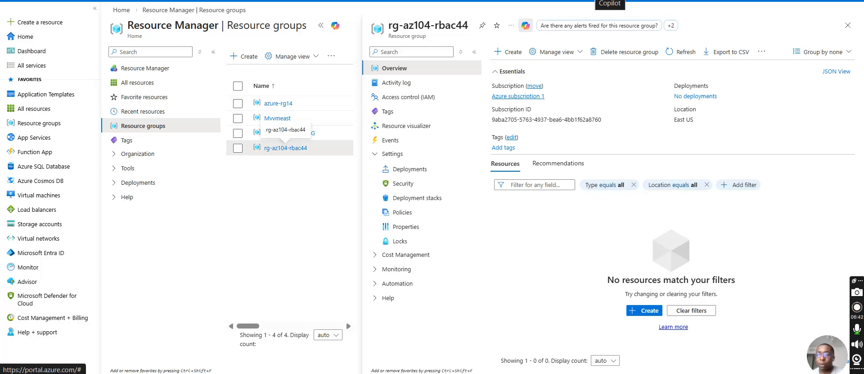
left_click(507, 52)
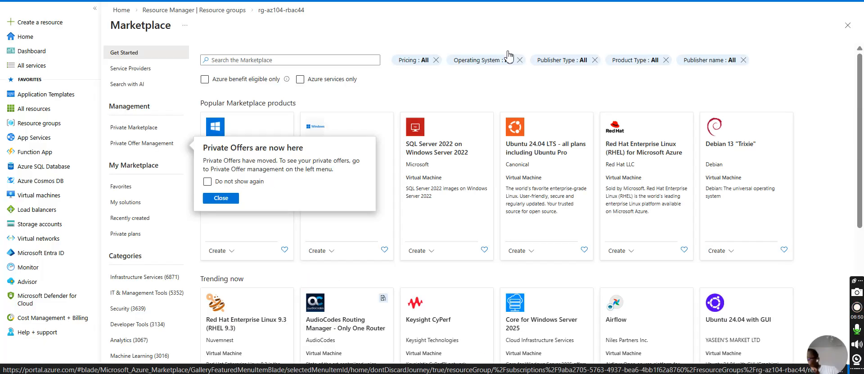
Search the Marketplace for storage account and look through the matching offers.
left_click(307, 62)
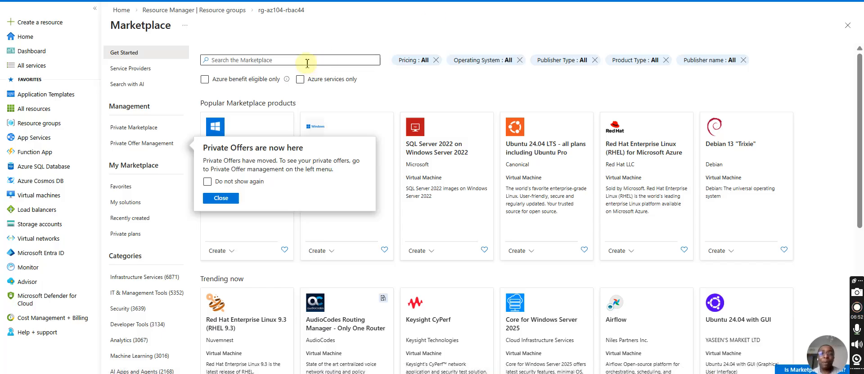
type("dyot")
key("BackSpace")
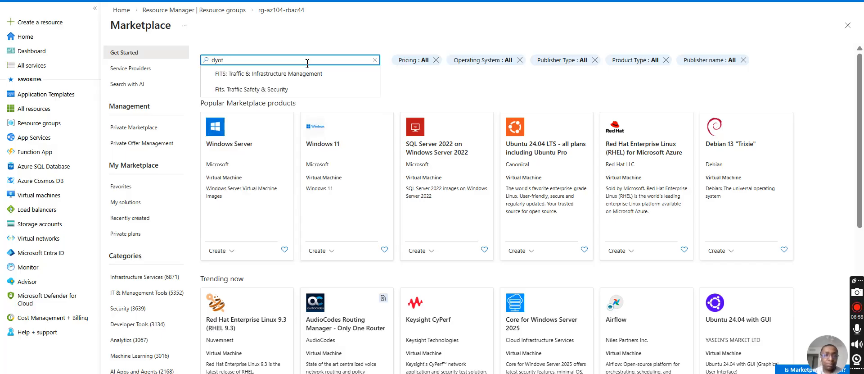
key("BackSpace")
type("storage")
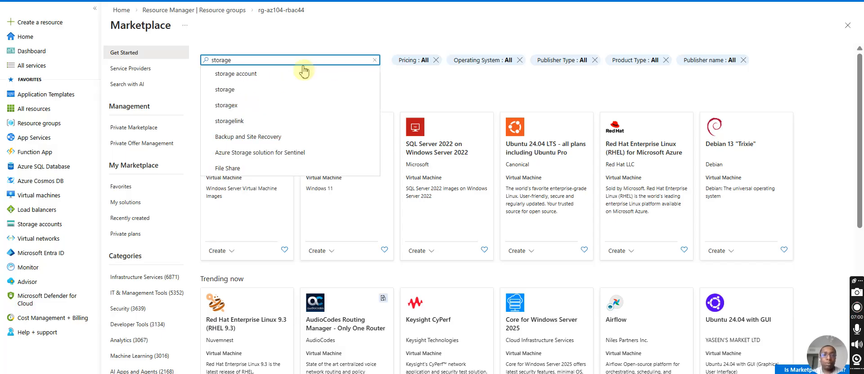
left_click(295, 73)
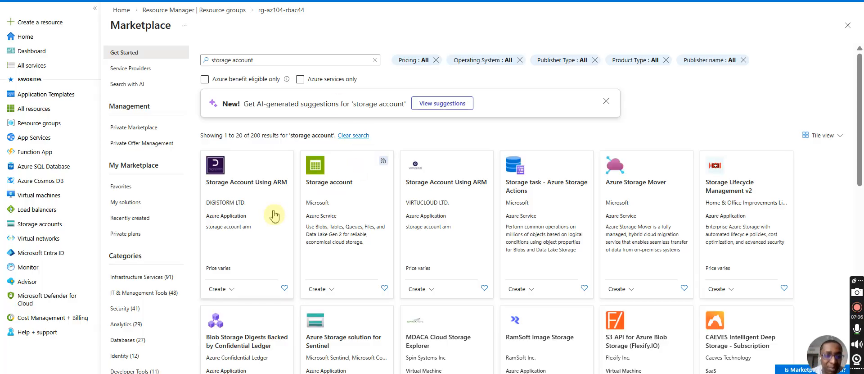
scroll(275, 216, "down", 3)
scroll(275, 216, "up", 3)
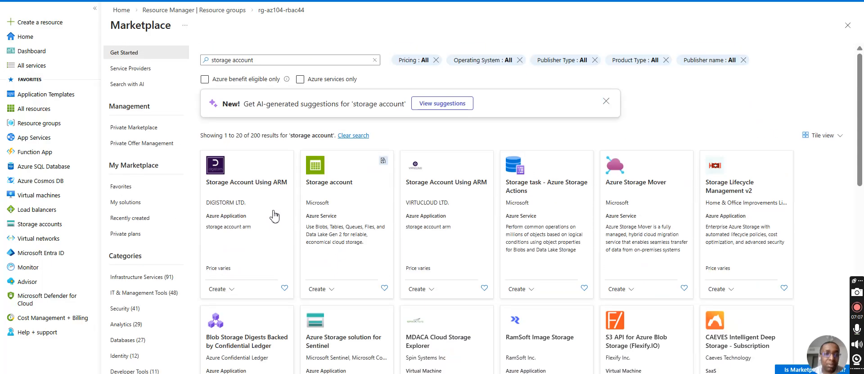
Open the storage accounts service through the portal search and bring up the Storage center overview.
left_click(370, 1)
type("sto")
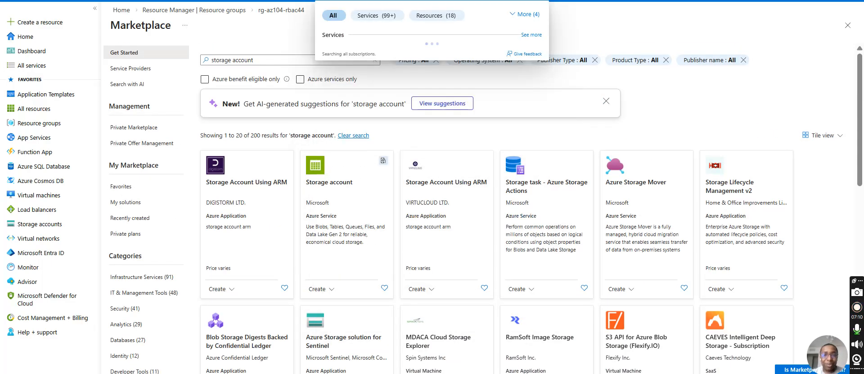
left_click(358, 59)
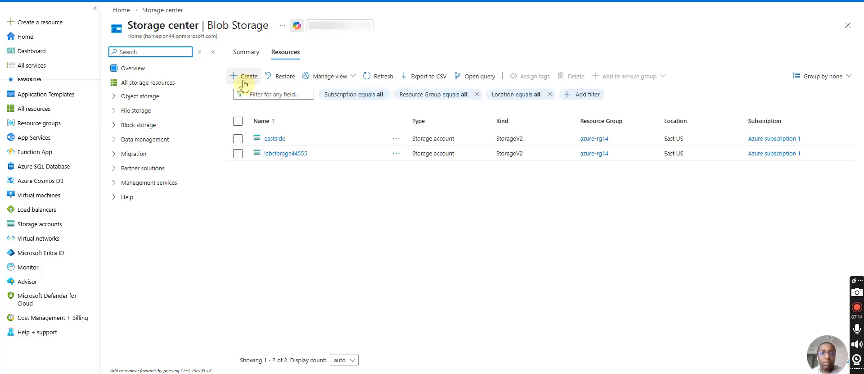
left_click(172, 73)
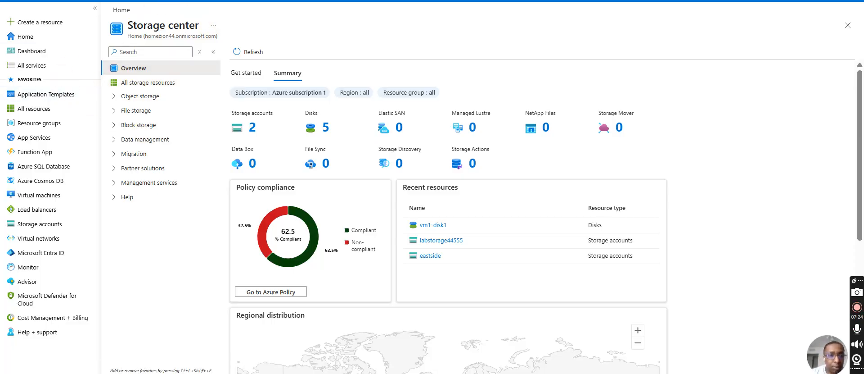
Find the Resource groups service through the portal search and open the rg-az104-rbac44 resource group.
left_click(352, 1)
type("re")
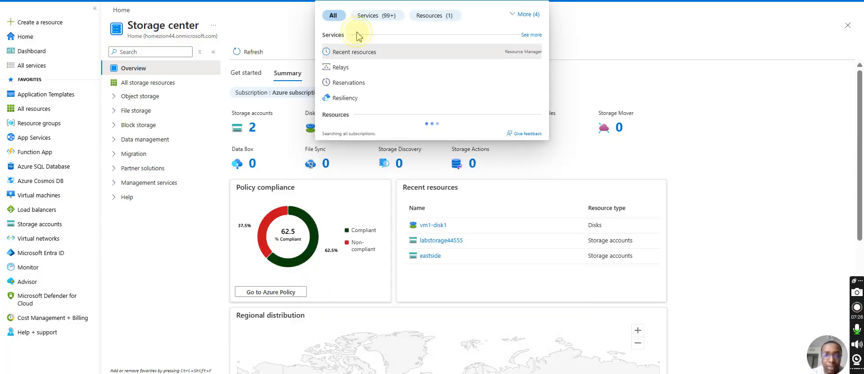
type("so")
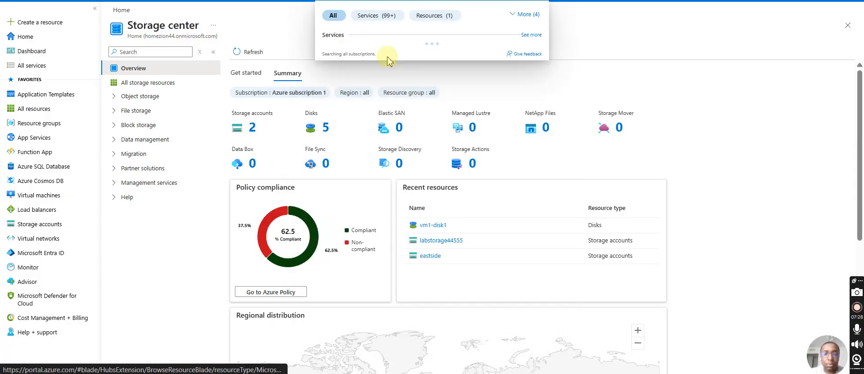
type("urce")
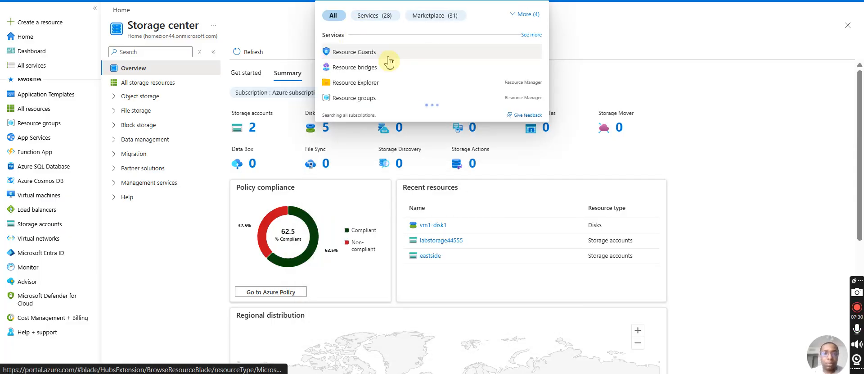
left_click(386, 59)
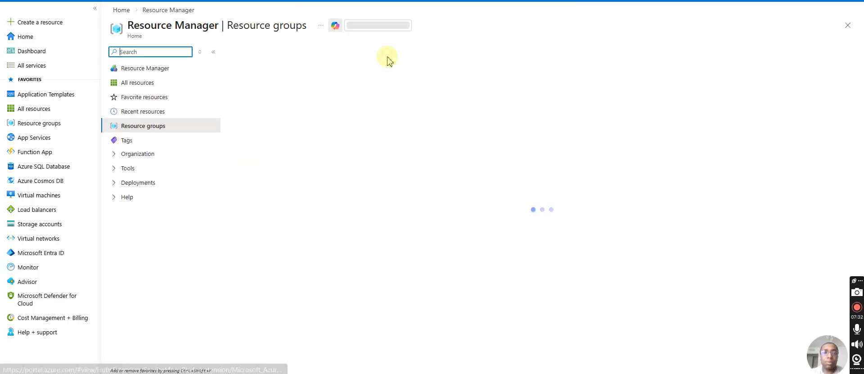
left_click(339, 57)
left_click(297, 163)
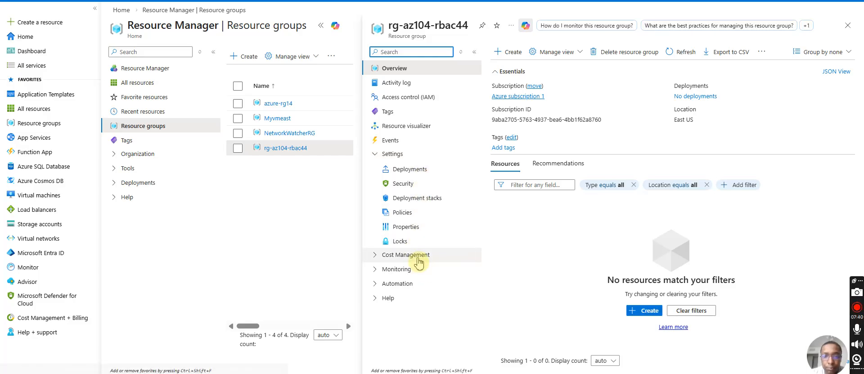
Expand the resource group's Cost Management and Monitoring sections, open the Marketplace to create a resource, and dismiss the Private Offers notice.
left_click(396, 254)
left_click(405, 328)
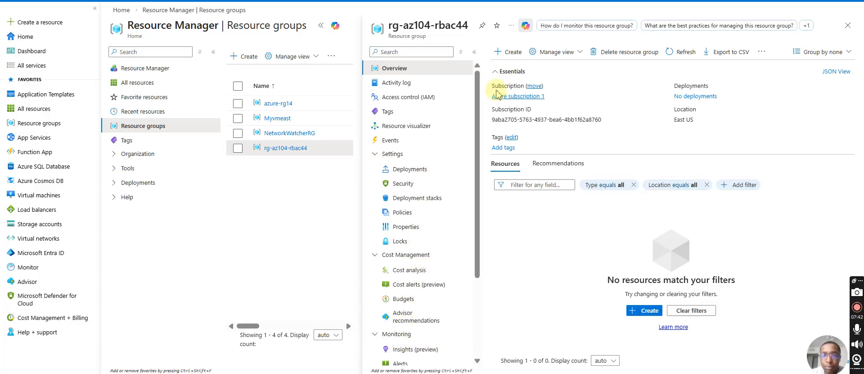
left_click(518, 53)
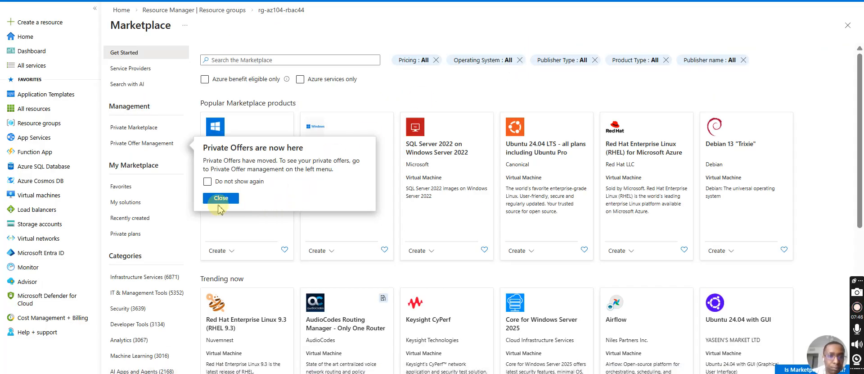
left_click(221, 198)
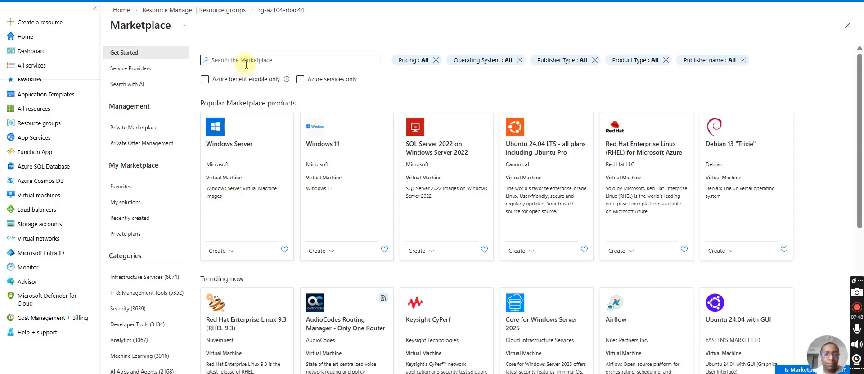
Browse the Databases category of the Marketplace.
scroll(163, 223, "down", 3)
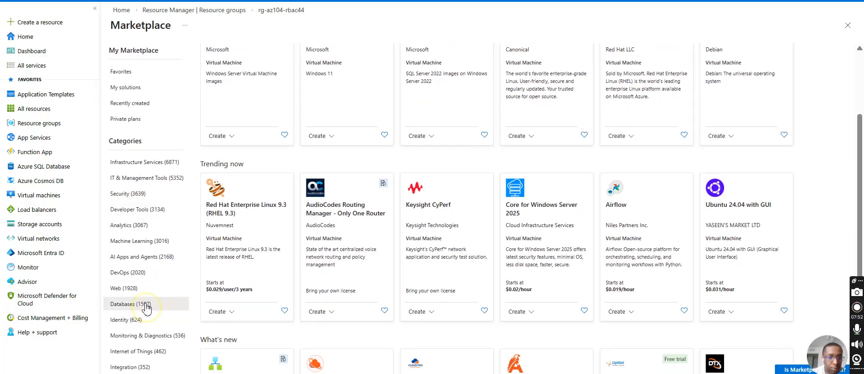
left_click(145, 314)
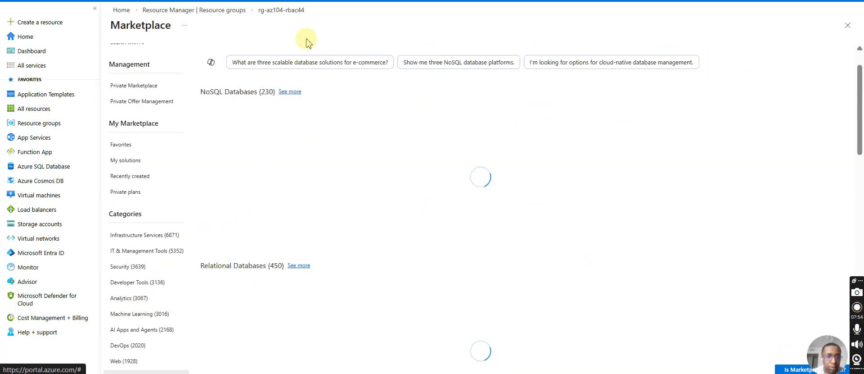
scroll(216, 89, "up", 1)
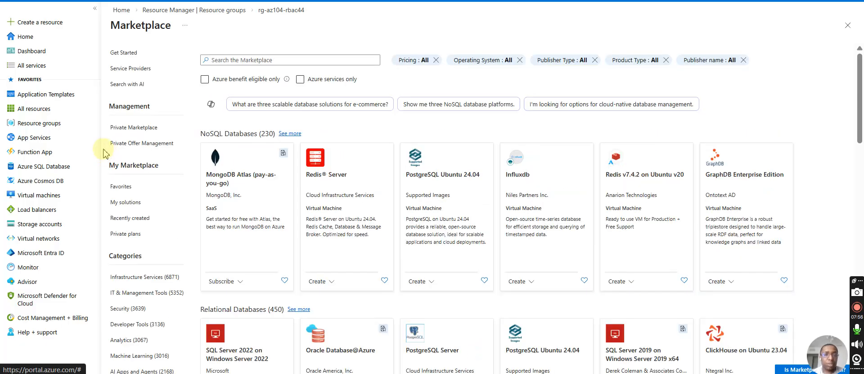
Search the Marketplace for storage account and start creating Microsoft's Storage account resource.
left_click(232, 58)
type("s")
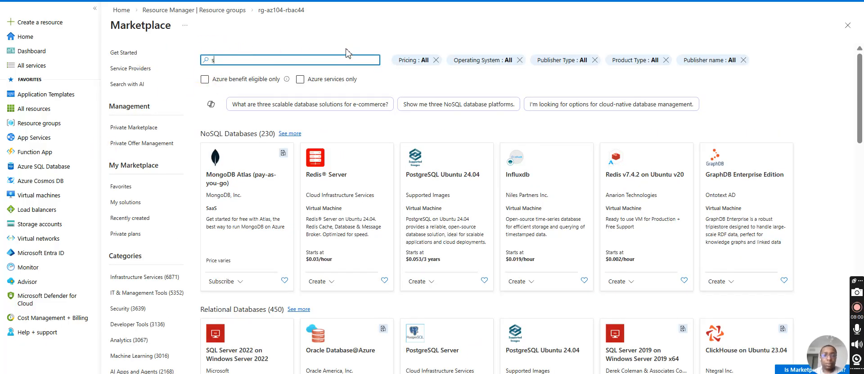
type("torage account")
left_click(311, 73)
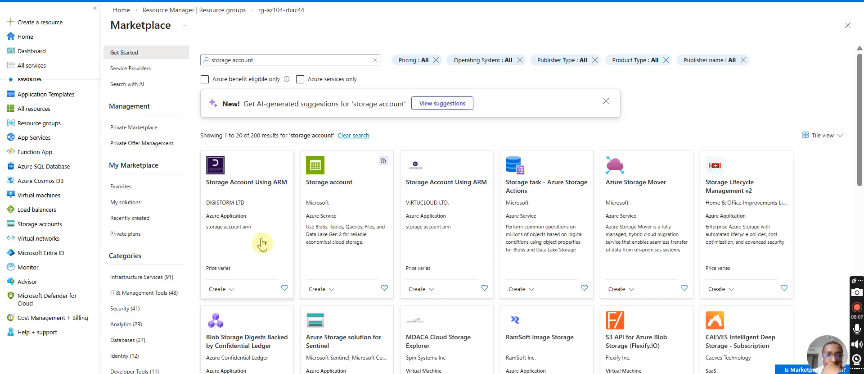
left_click(328, 221)
left_click(416, 158)
left_click(416, 157)
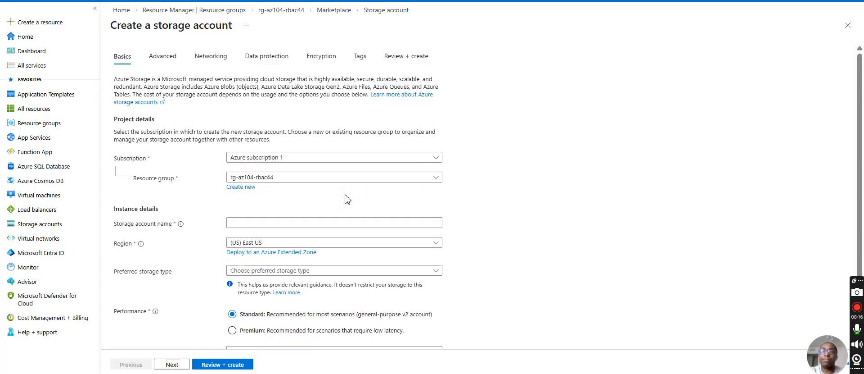
Try to name the storage account Storageaccount1.
scroll(348, 199, "down", 1)
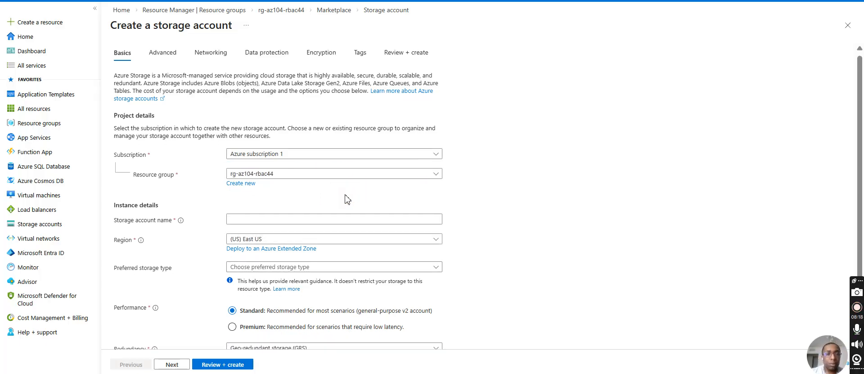
left_click(341, 205)
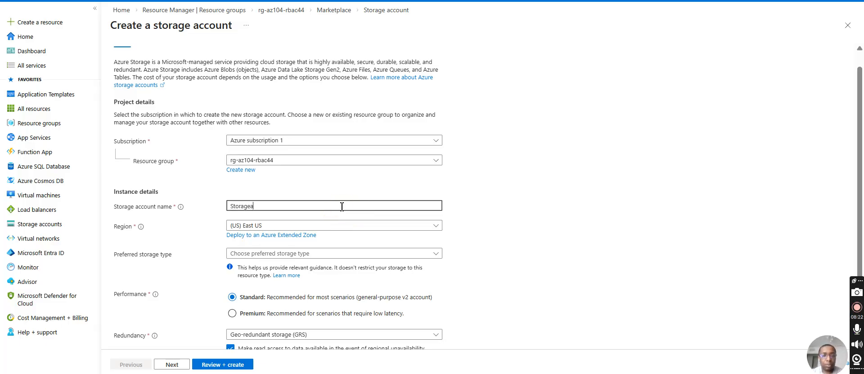
type("Storageaccount1")
scroll(341, 206, "down", 2)
left_click(331, 219)
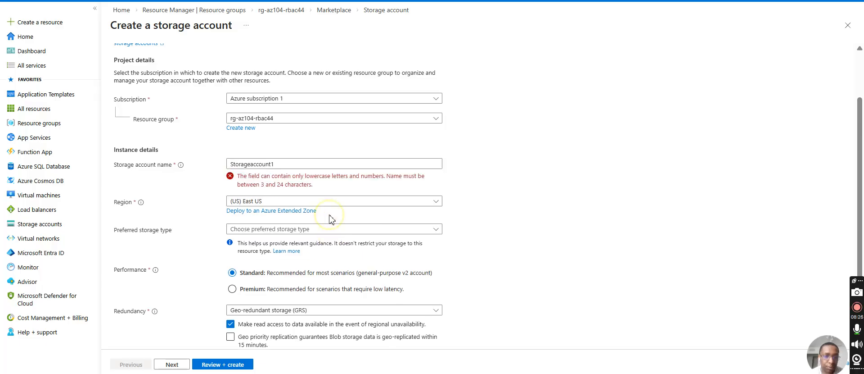
Try the names storageaccount1, storageaccount145 and storageaccount445 for the storage account.
left_click(322, 166)
double_click(322, 163)
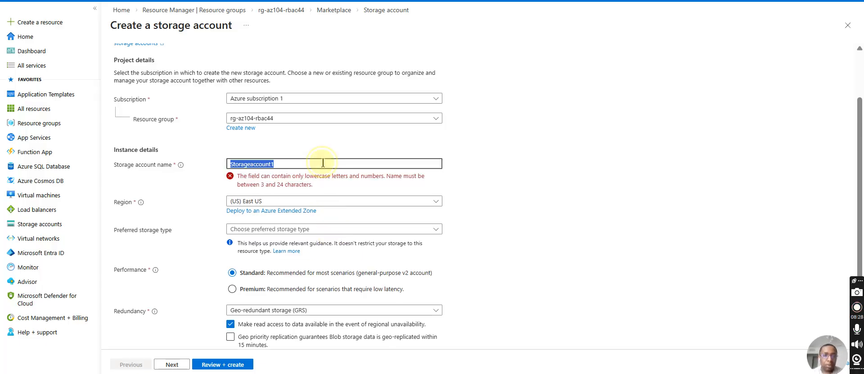
type("str")
type("rageacc")
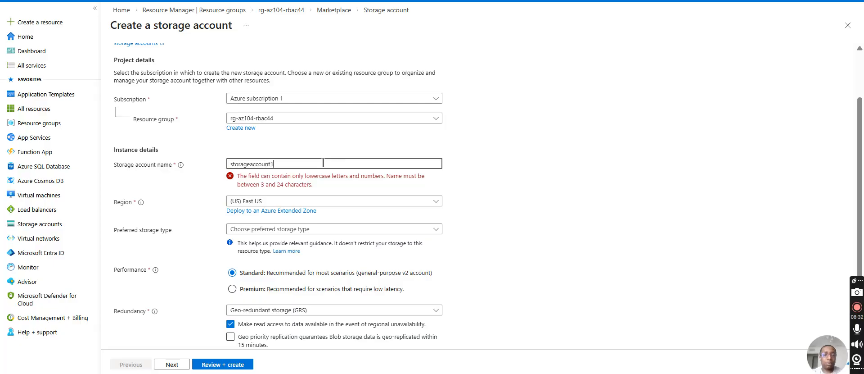
left_click(304, 165)
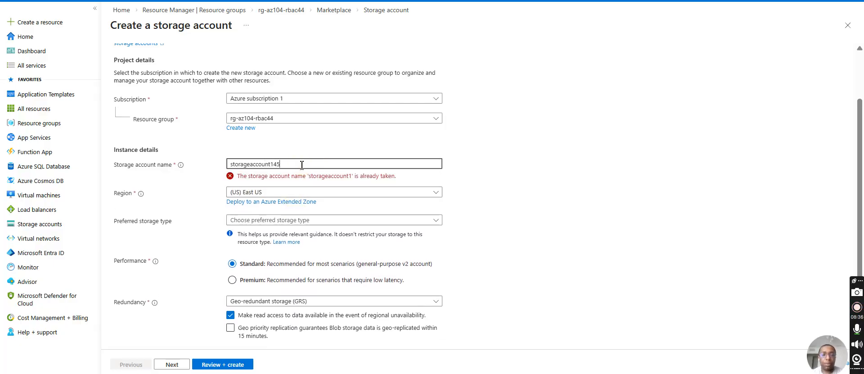
key("BackSpace")
key("BackSpace")
key("BackSpace")
type("445")
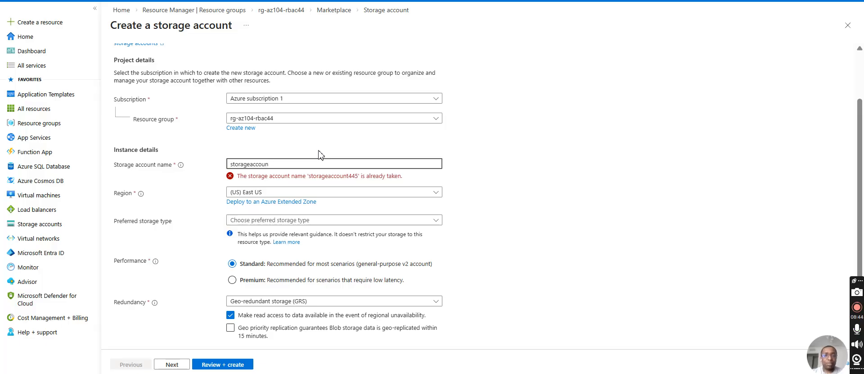
Name the storage account storageaccount4325 and choose Azure Blob Storage or Azure Data Lake Storage Gen 2 as its preferred storage type.
type("t")
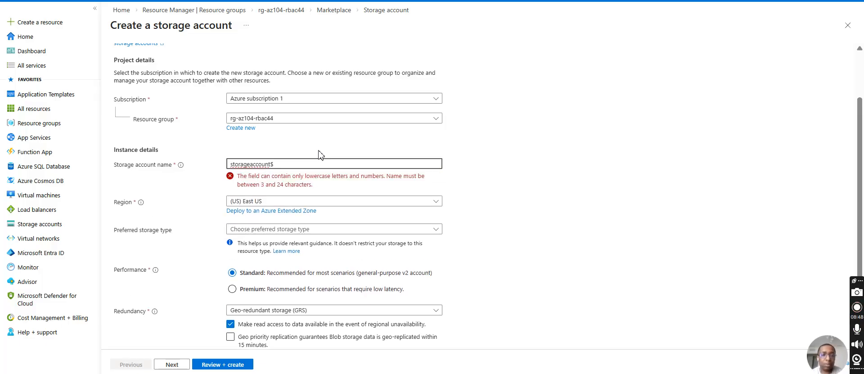
type("4325")
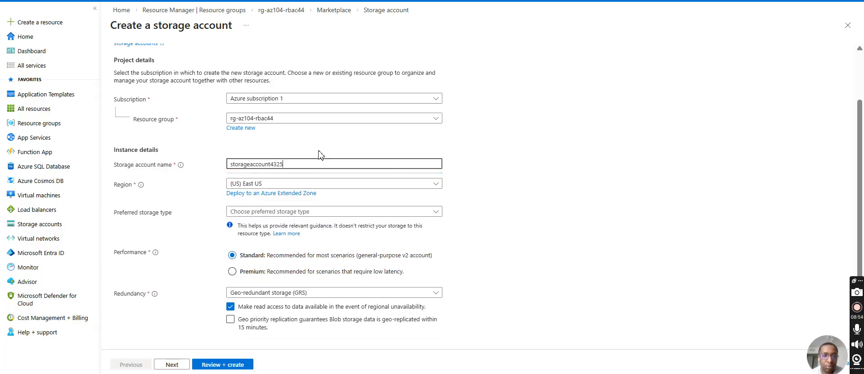
left_click(295, 212)
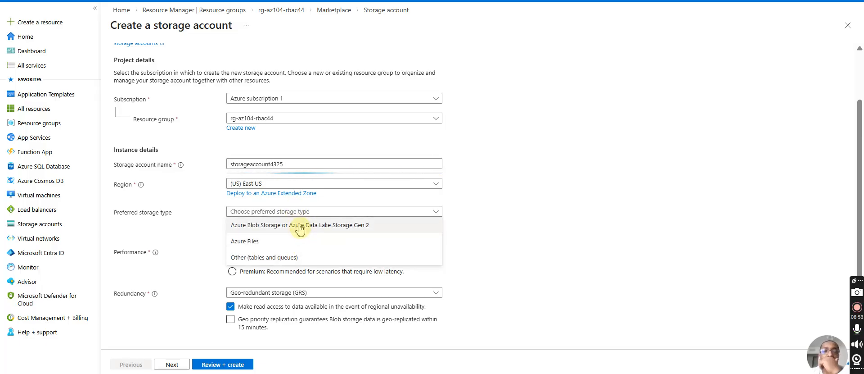
left_click(301, 226)
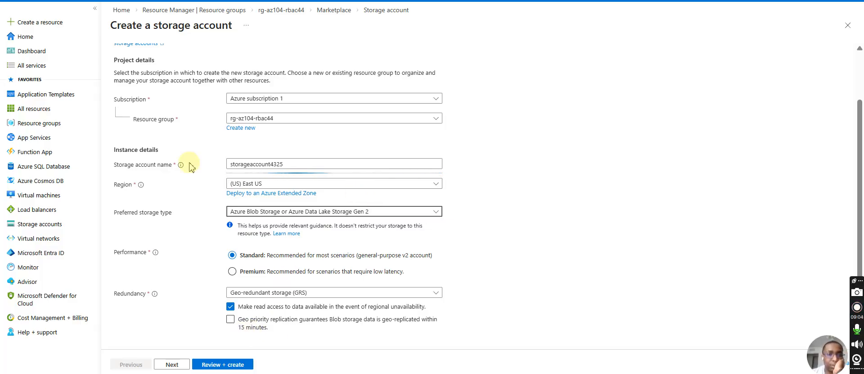
Examine the storage account's advanced settings, from security through access protocols, blob storage access tier and Azure Files.
scroll(191, 166, "up", 2)
left_click(161, 57)
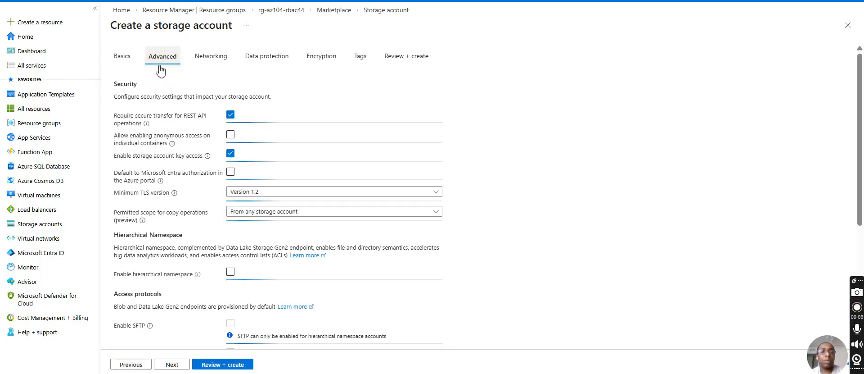
scroll(347, 195, "down", 5)
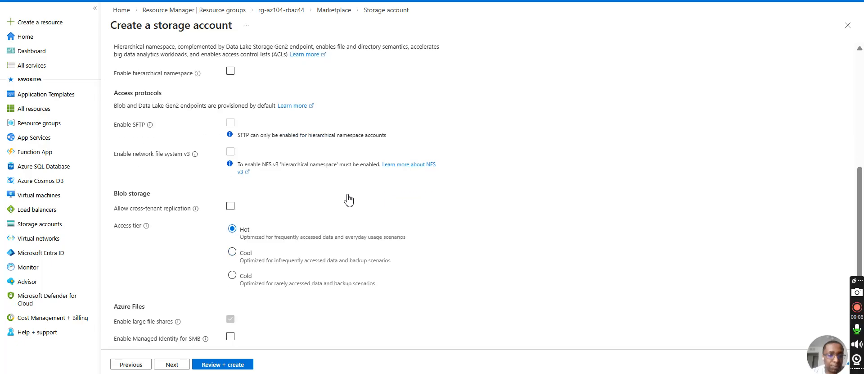
Examine the storage account's public network access settings and run the configuration's final review.
scroll(242, 45, "up", 5)
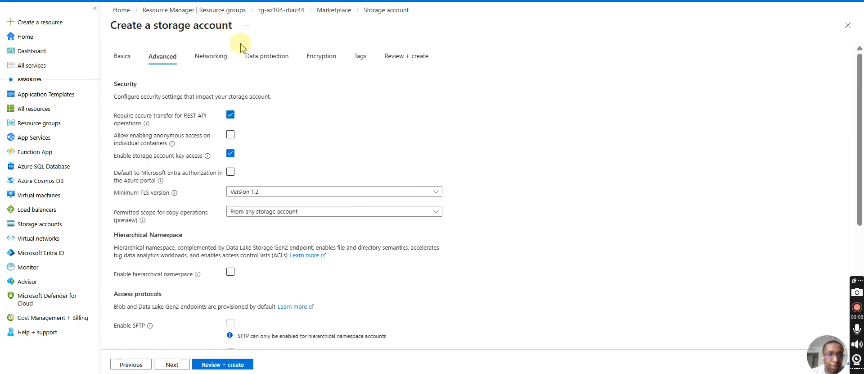
left_click(224, 64)
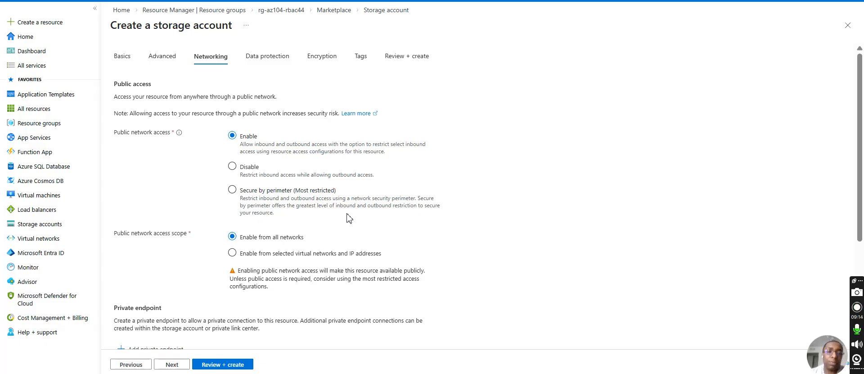
scroll(349, 218, "down", 2)
scroll(347, 189, "up", 2)
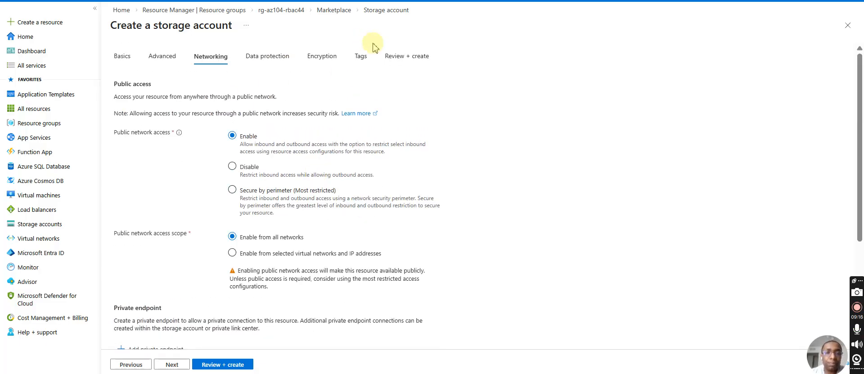
left_click(405, 60)
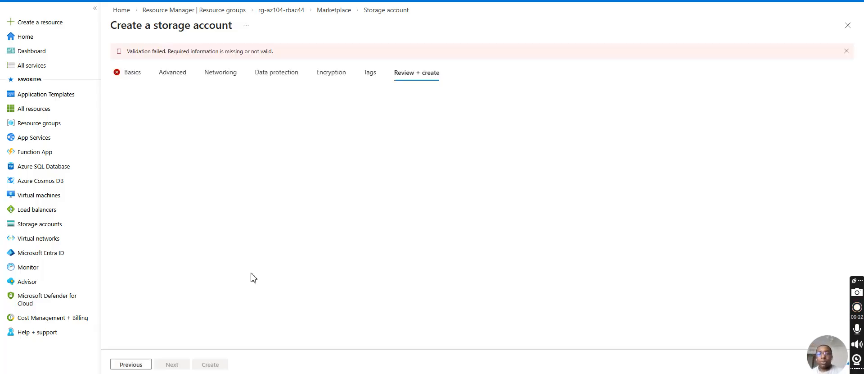
Change the storage account name to zionstorage44 and create the account.
left_click(130, 72)
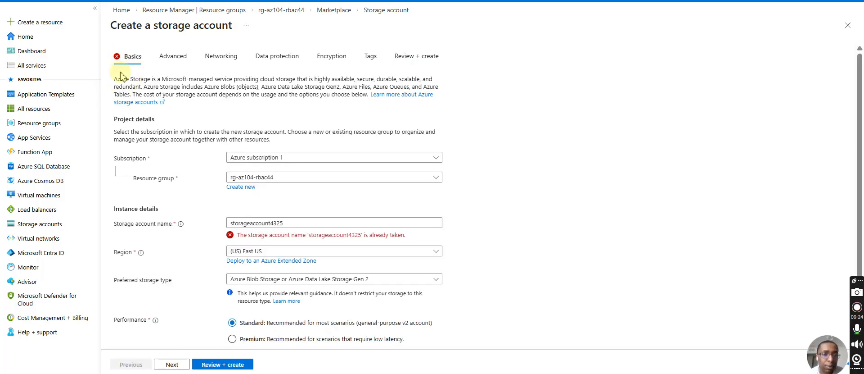
left_click(289, 222)
double_click(289, 220)
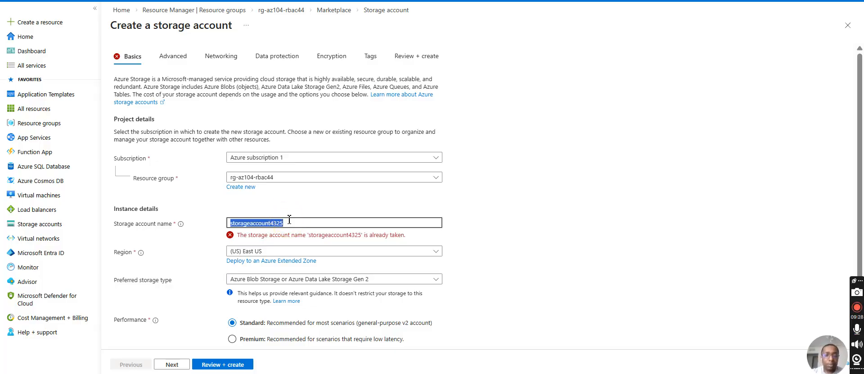
type("zionstorage44")
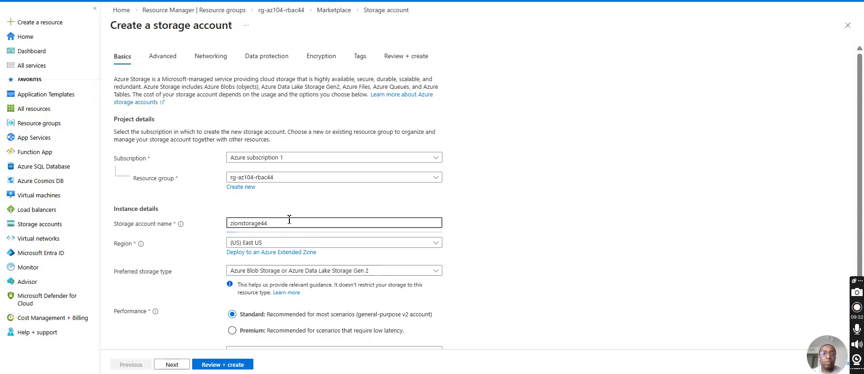
left_click(230, 367)
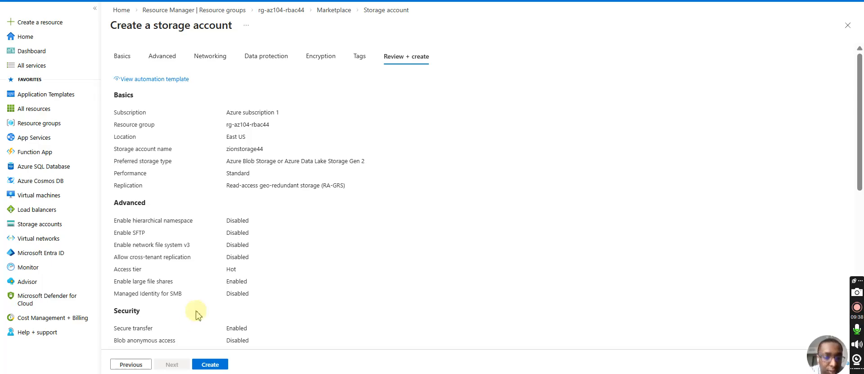
left_click(210, 364)
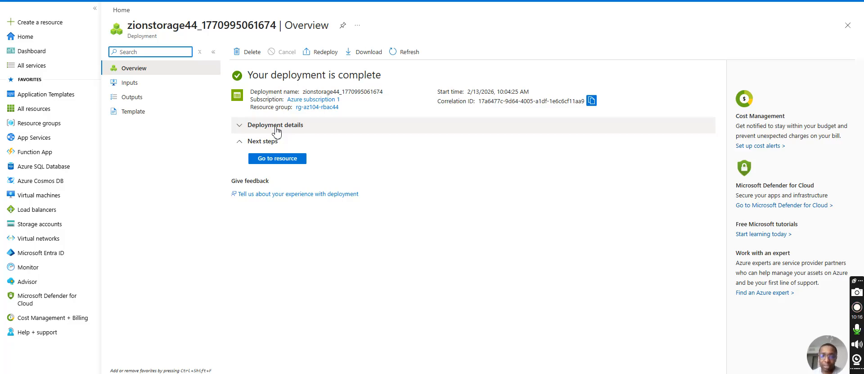
Open the deployed storage account and display the role assignments in its access control.
left_click(266, 161)
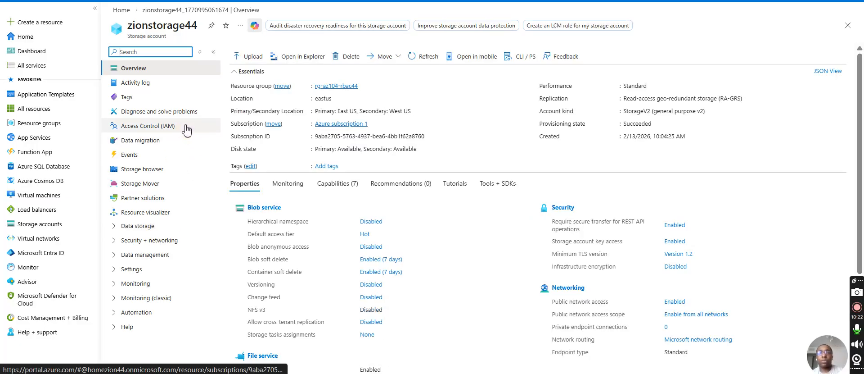
left_click(145, 51)
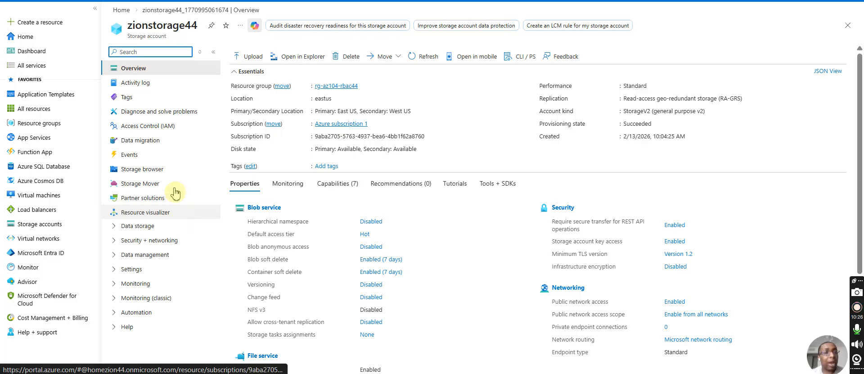
left_click(160, 131)
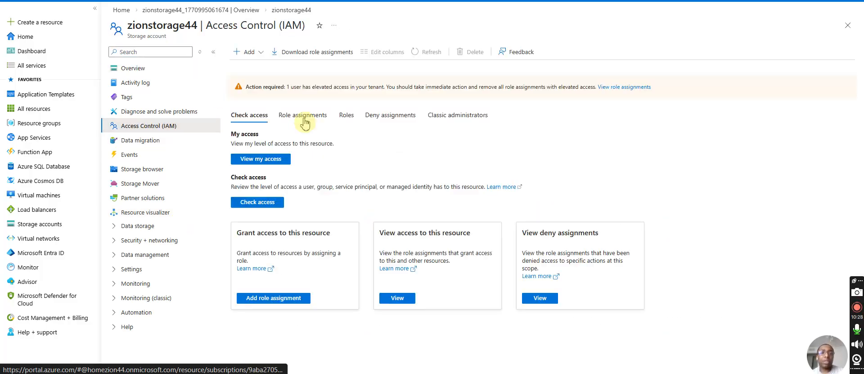
left_click(304, 116)
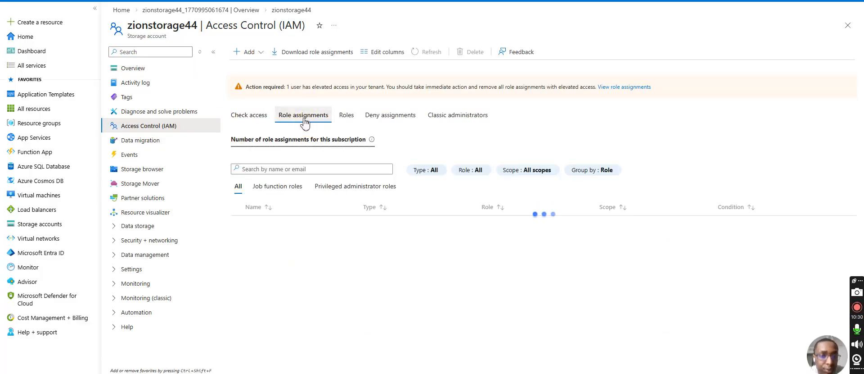
Look through the storage account's available roles, deny assignments and classic administrators, and return to the role assignments.
left_click(347, 117)
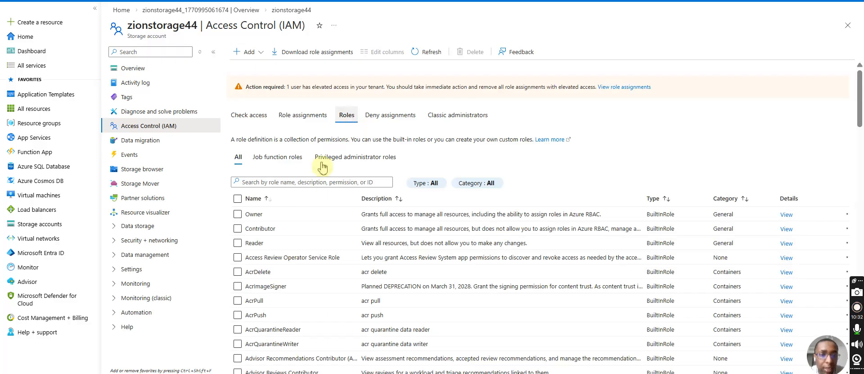
scroll(319, 262, "down", 1)
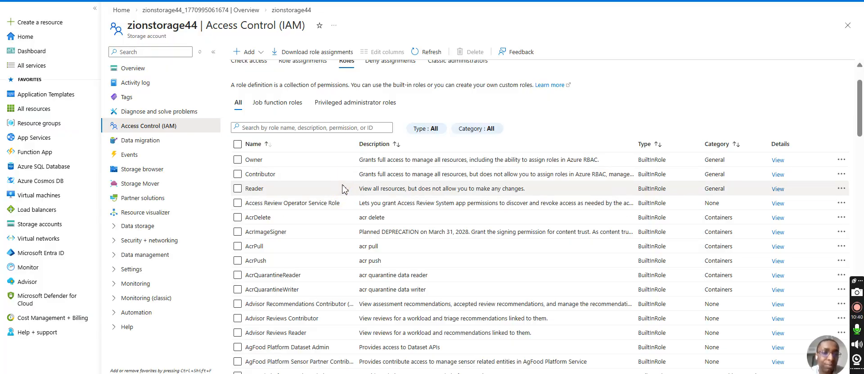
scroll(347, 225, "down", 2)
scroll(313, 270, "up", 5)
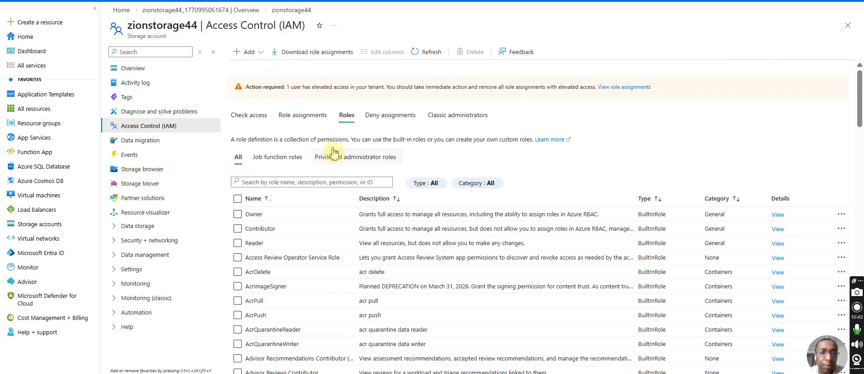
left_click(389, 126)
left_click(448, 118)
left_click(297, 138)
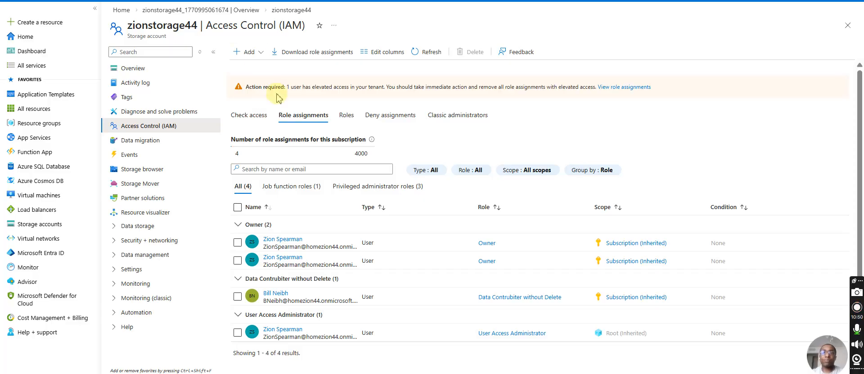
Start a new role assignment for the storage account and search the job function roles for "contributer".
left_click(247, 52)
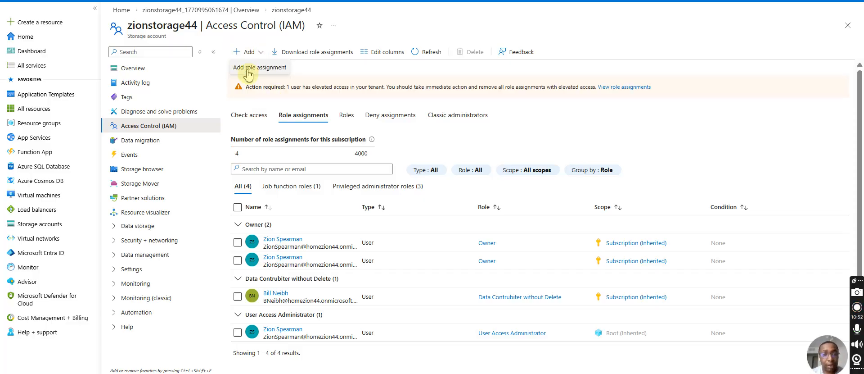
left_click(260, 68)
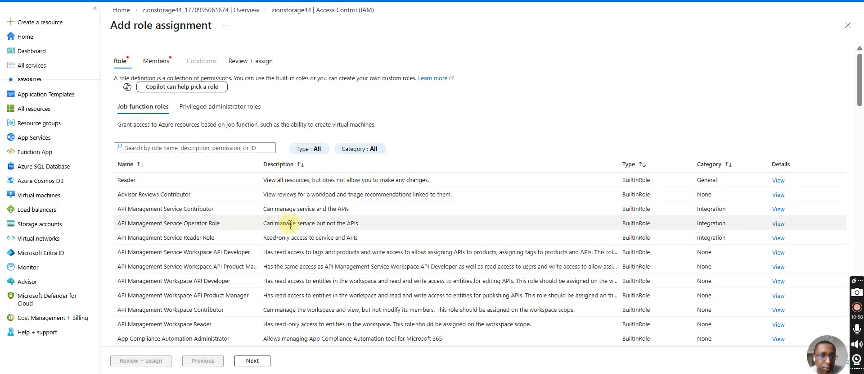
left_click(242, 149)
type("contributer")
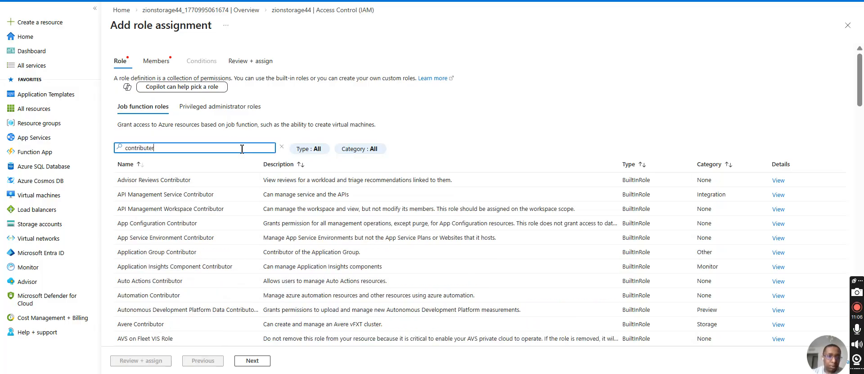
Select the Container Apps Contributor role from the search results and view its permissions.
scroll(280, 234, "down", 10)
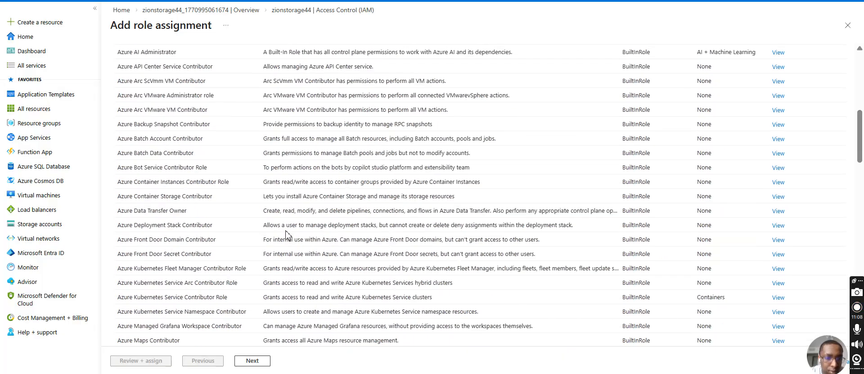
scroll(287, 234, "down", 10)
scroll(287, 232, "up", 5)
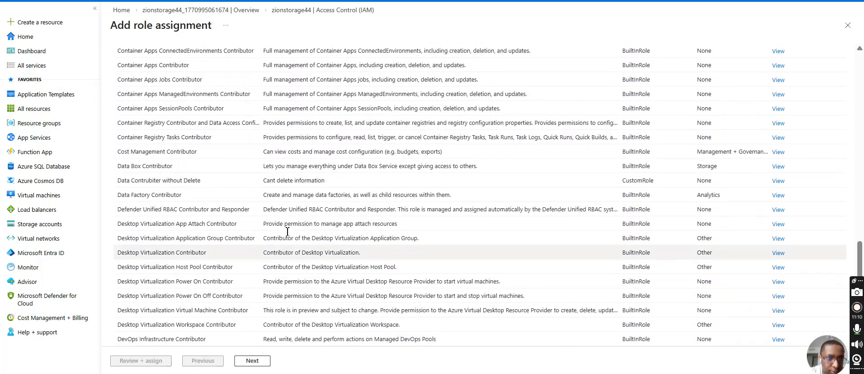
scroll(288, 231, "up", 2)
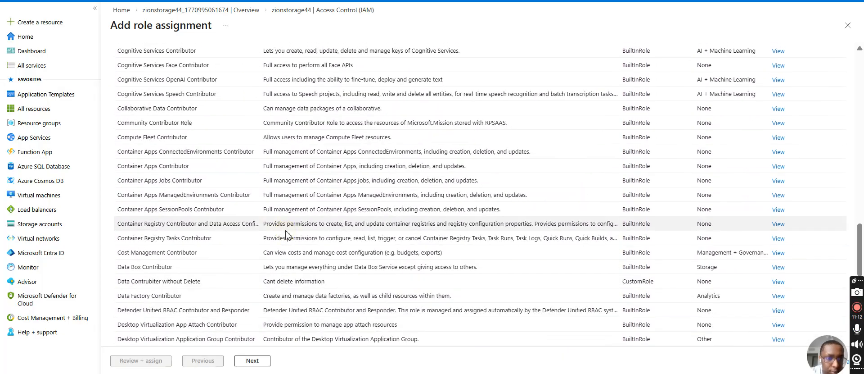
scroll(287, 234, "up", 4)
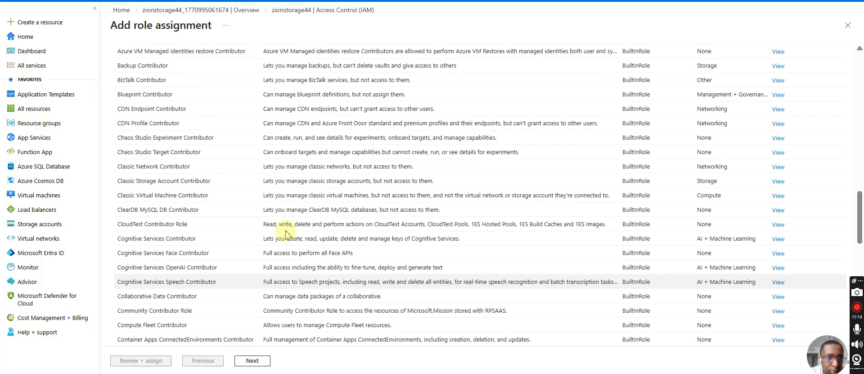
scroll(287, 234, "down", 3)
left_click(294, 230)
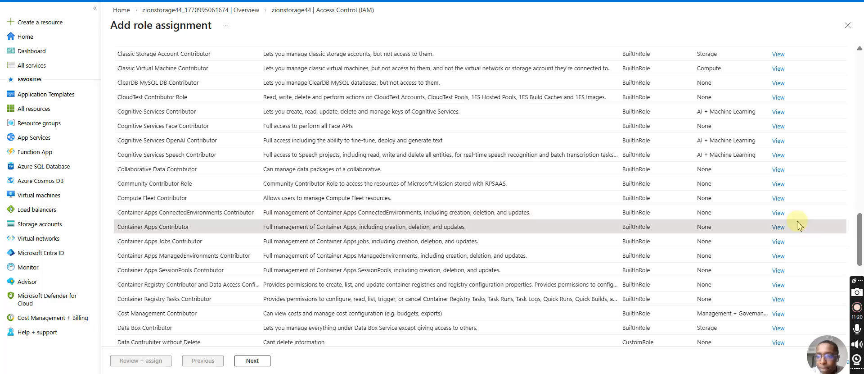
left_click(777, 229)
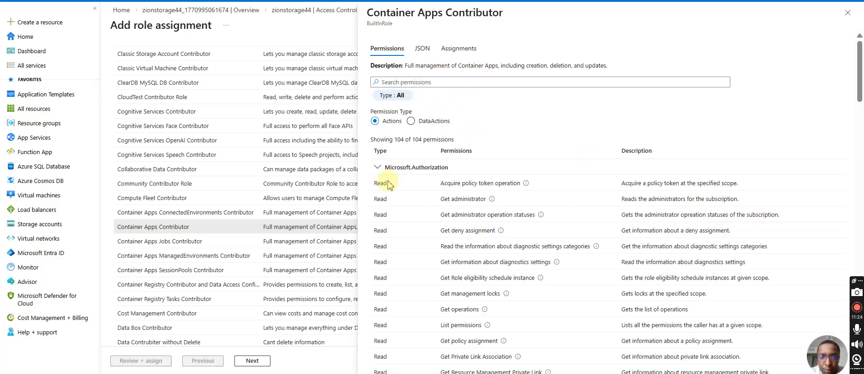
left_click(848, 13)
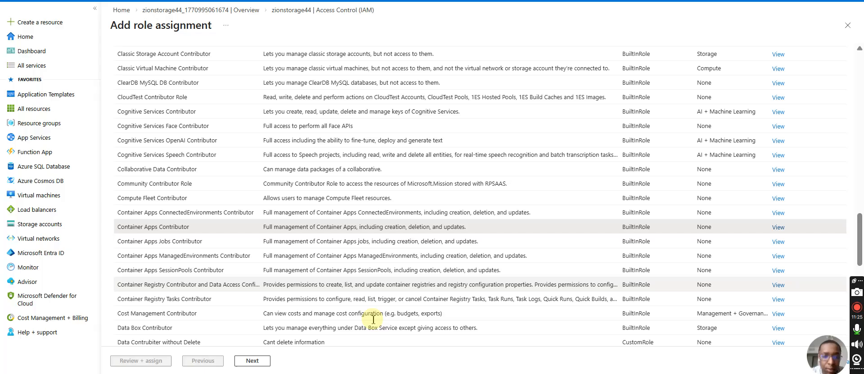
Add az104user1 as a member for the selected role, and review and complete the assignment.
left_click(258, 363)
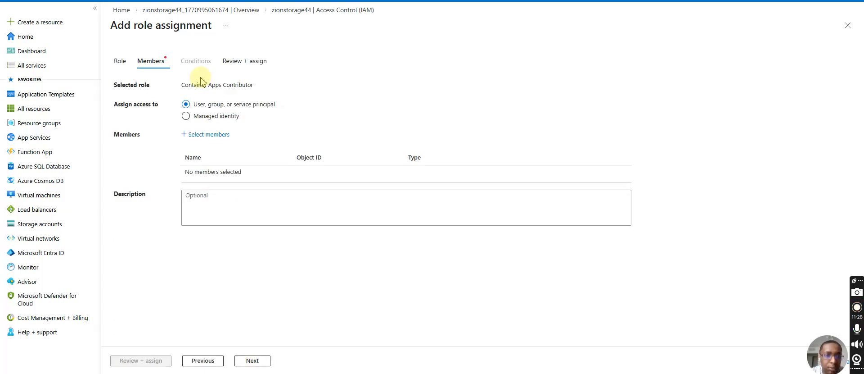
left_click(208, 135)
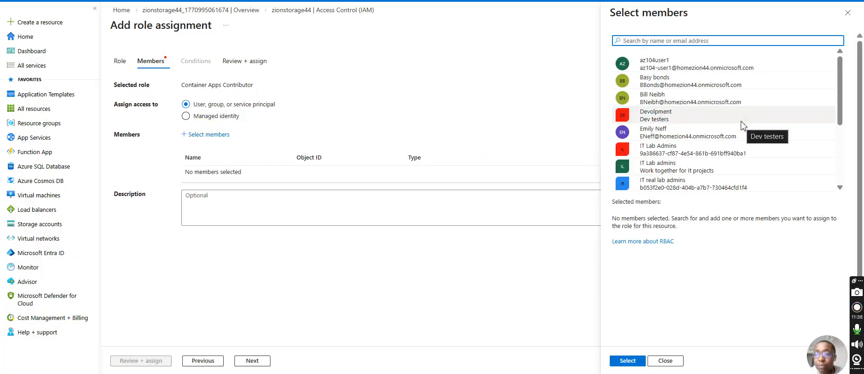
left_click(695, 70)
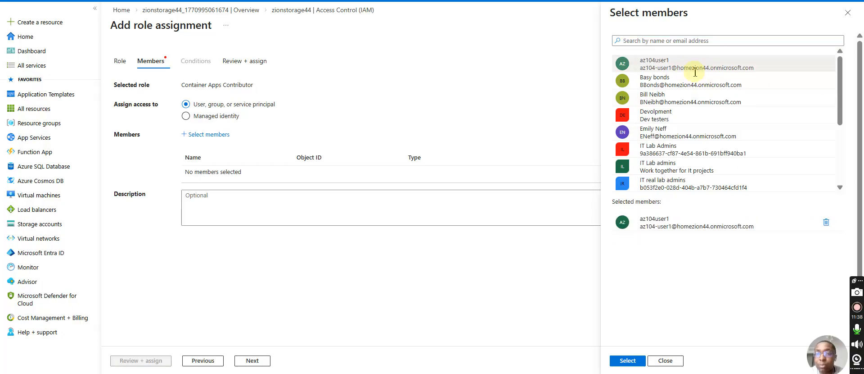
left_click(628, 361)
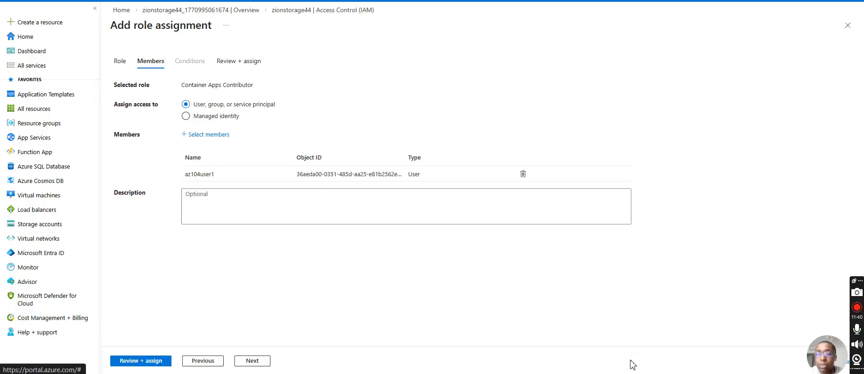
left_click(149, 361)
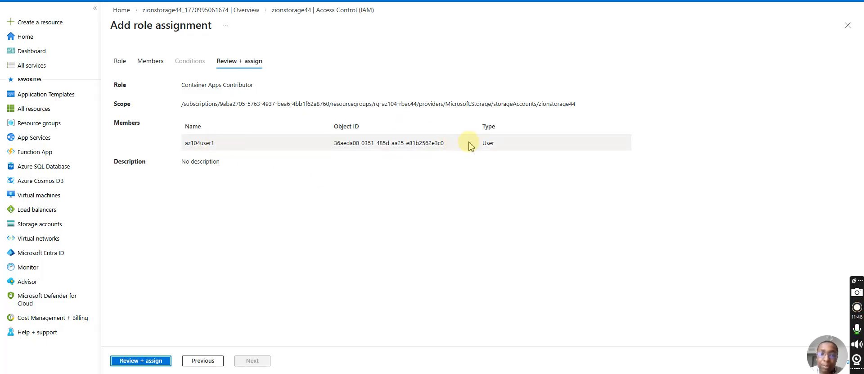
left_click(130, 362)
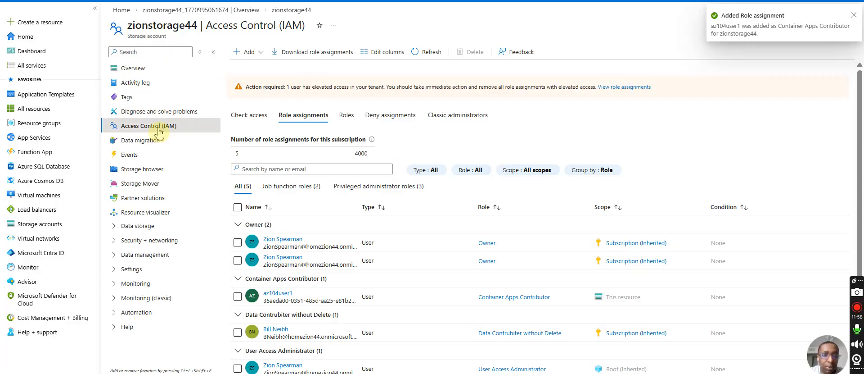
Refresh the role assignment list and check the entry for az104user1.
left_click(440, 47)
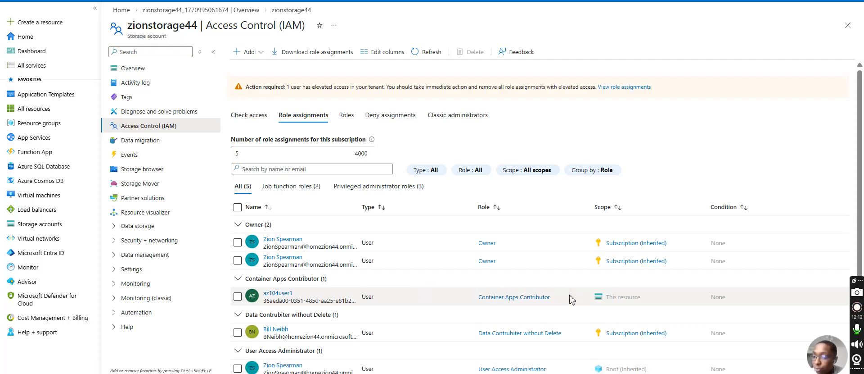
left_click(515, 224)
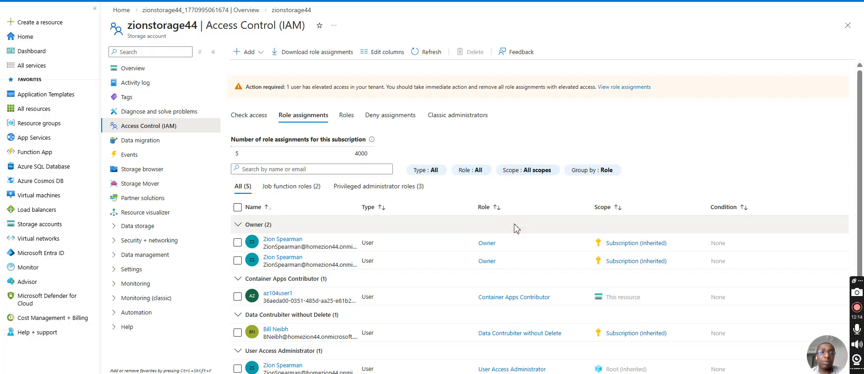